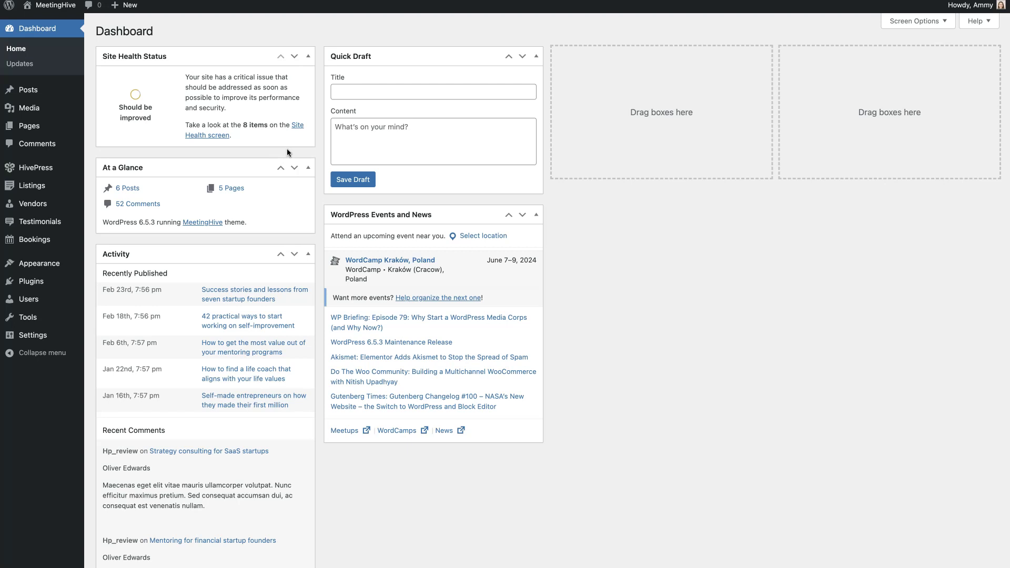
Install the Paid Listings extension from HivePress Extensions and activate the plugin
{"action": "mouse_move", "coordinate": [42, 167]}
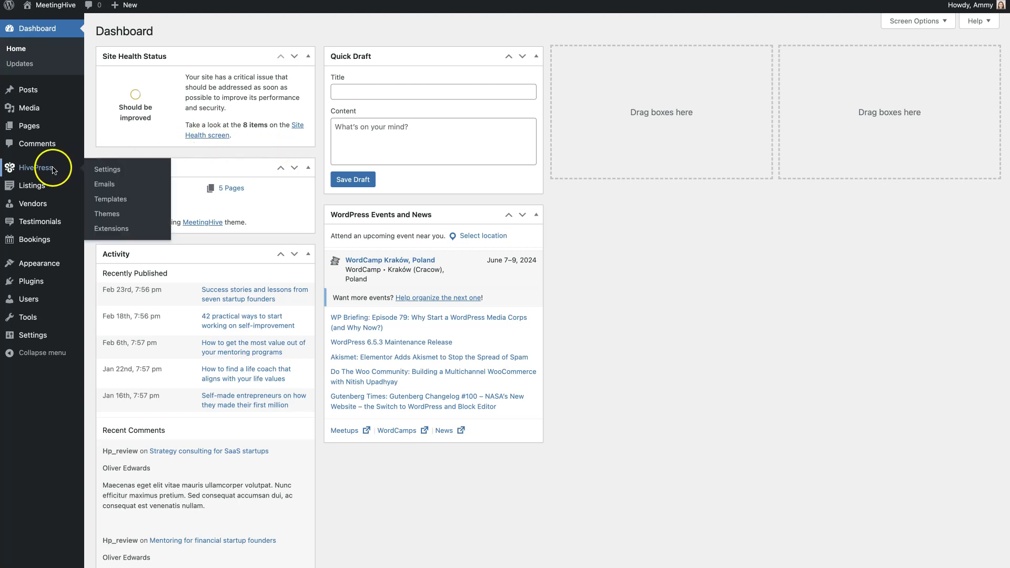
{"action": "left_click", "coordinate": [128, 229]}
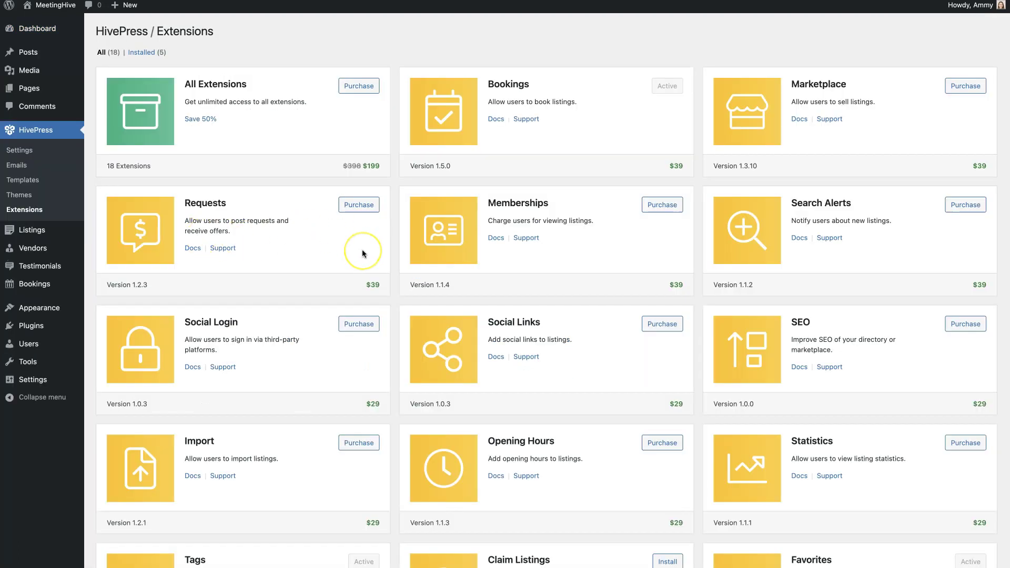
{"action": "scroll", "coordinate": [362, 249], "scroll_direction": "down", "scroll_amount": 3}
{"action": "scroll", "coordinate": [362, 249], "scroll_direction": "down", "scroll_amount": 3}
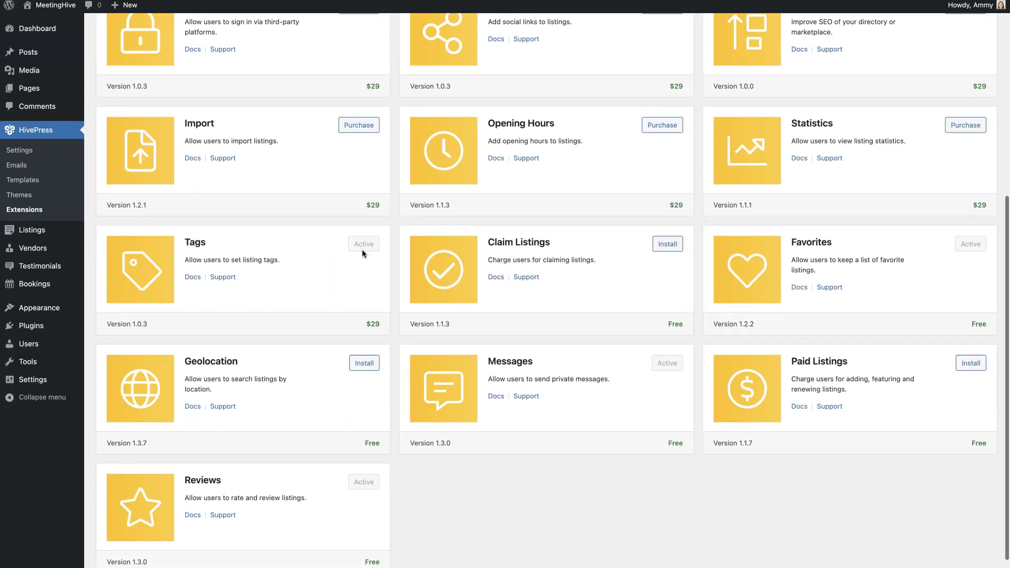
{"action": "left_click", "coordinate": [937, 381]}
{"action": "left_click", "coordinate": [968, 364]}
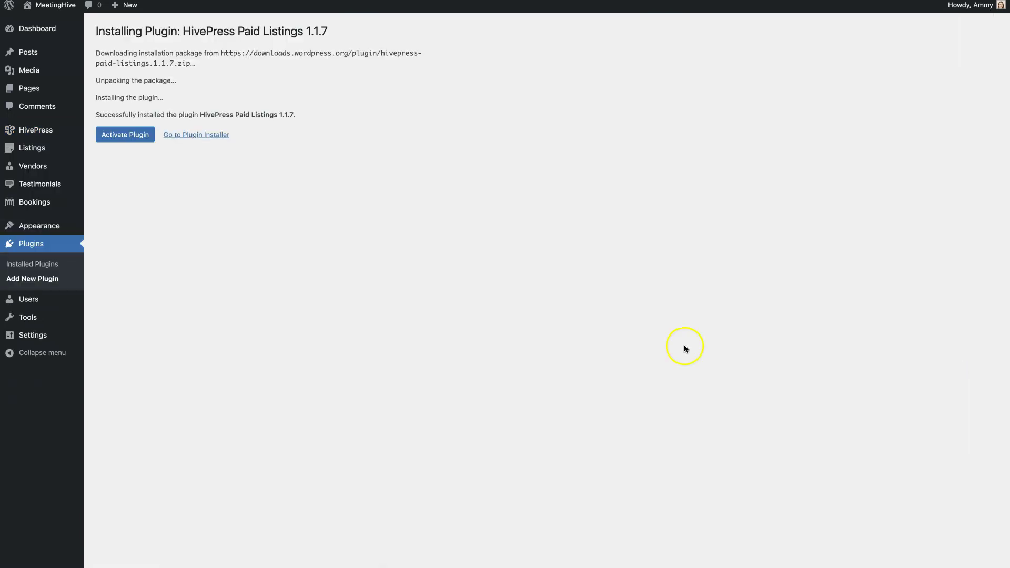
{"action": "left_click", "coordinate": [140, 135]}
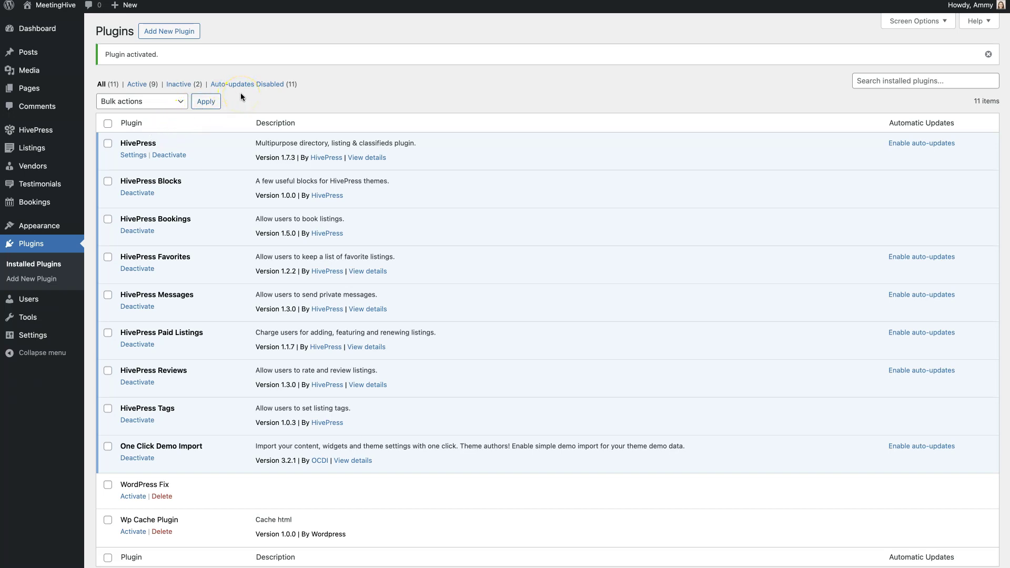
Search the plugin directory for 'woocommerce', then install and activate WooCommerce
{"action": "left_click", "coordinate": [166, 35]}
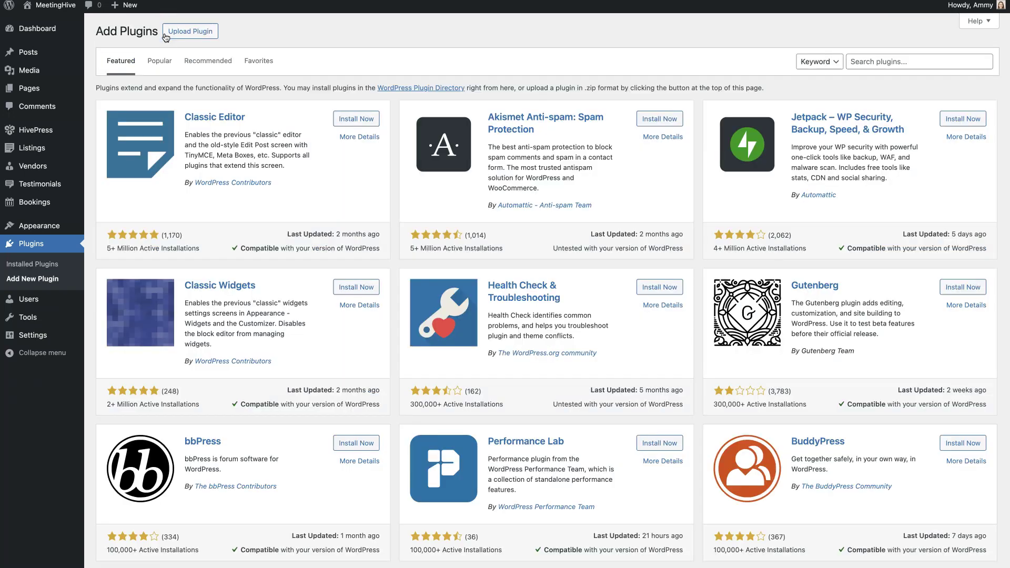
{"action": "left_click", "coordinate": [912, 63]}
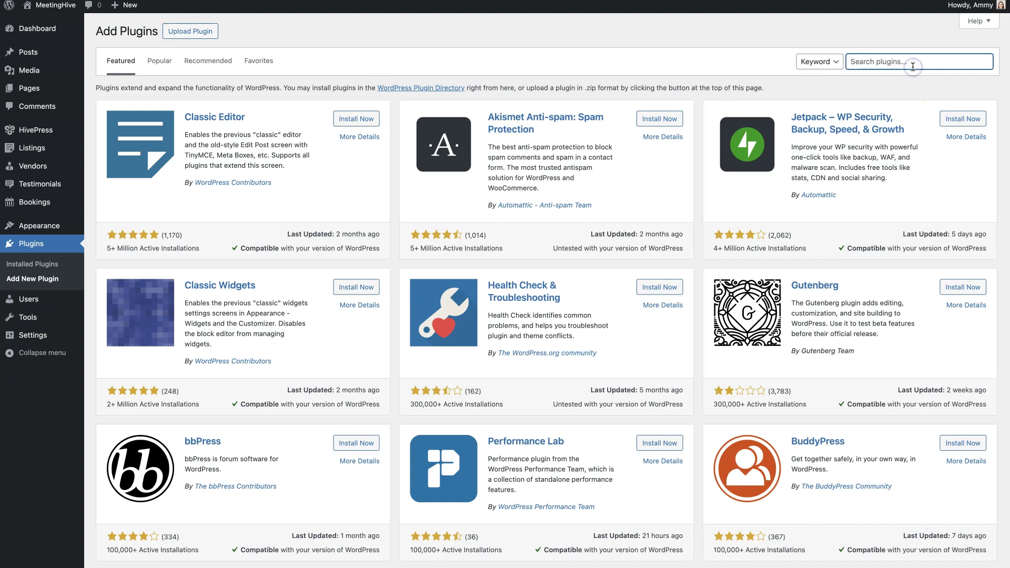
{"action": "type", "text": "woocommerce"}
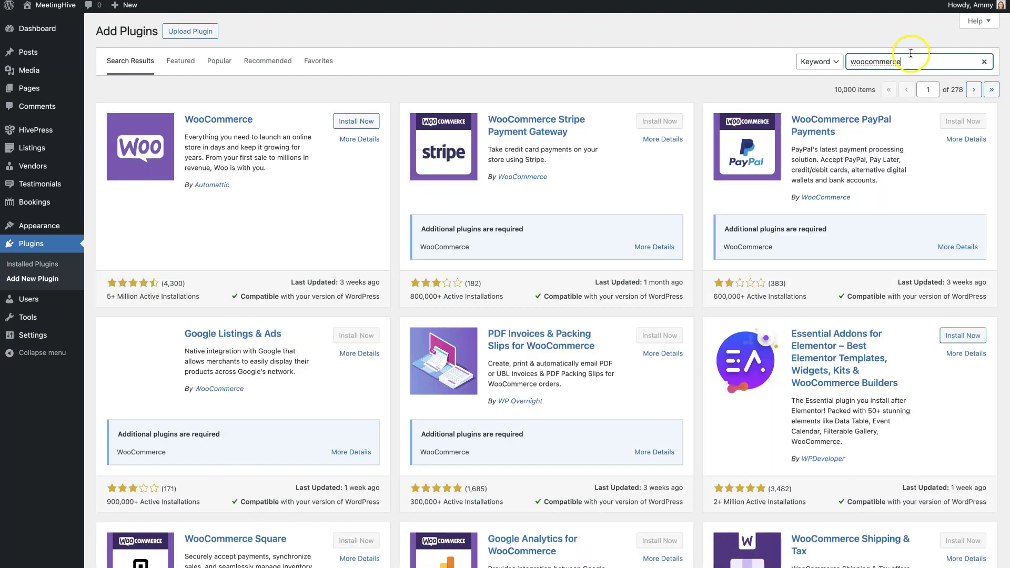
{"action": "left_click", "coordinate": [356, 121]}
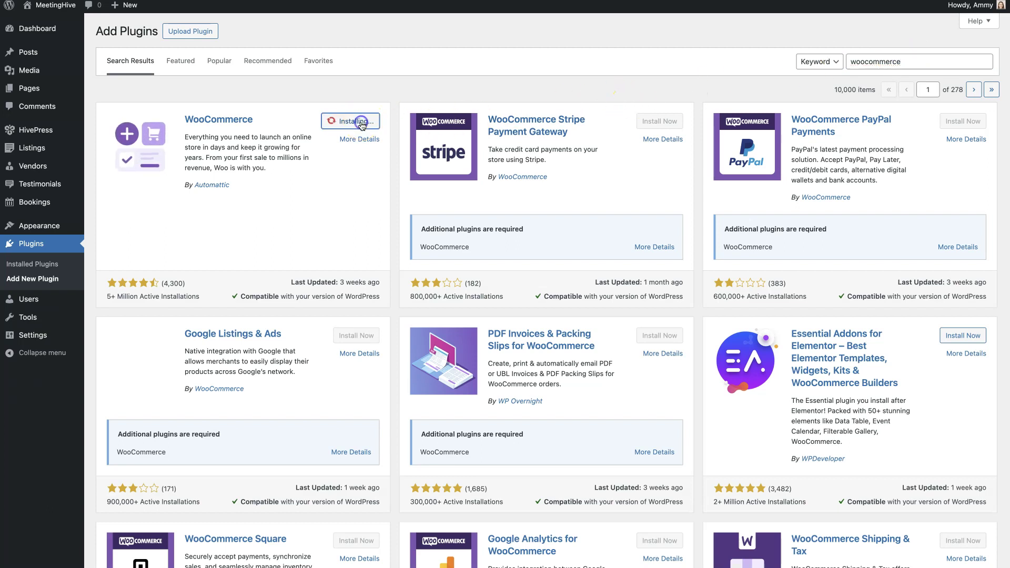
{"action": "left_click", "coordinate": [361, 123]}
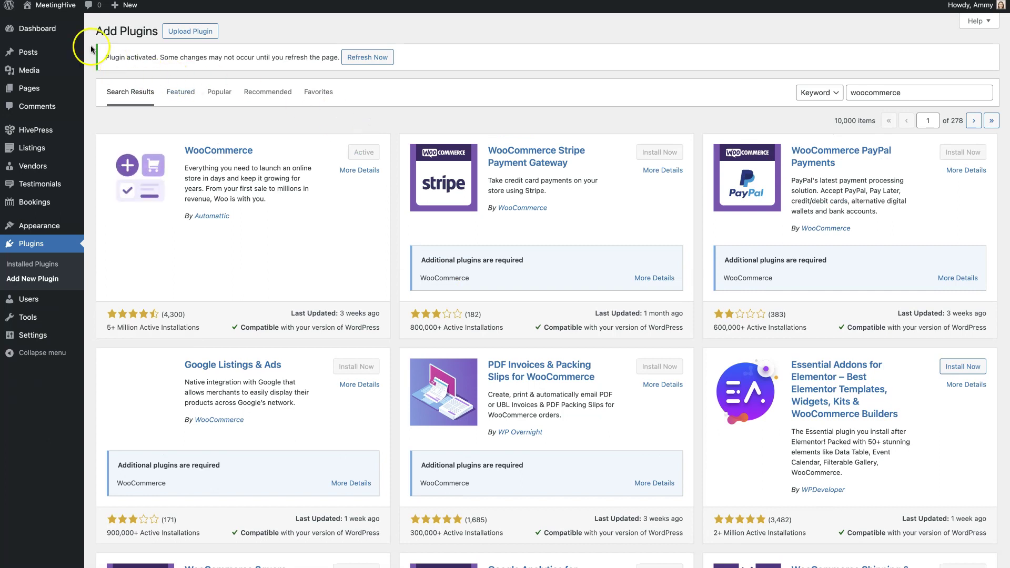
Reload admin to show the WooCommerce wizard and decline store usage-data sharing
{"action": "left_click", "coordinate": [32, 30]}
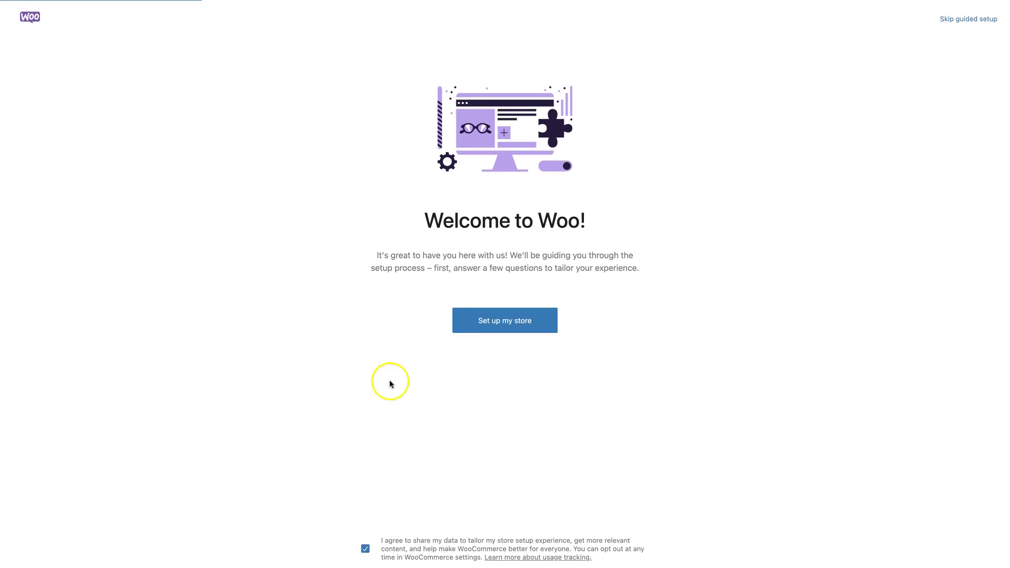
{"action": "left_click", "coordinate": [371, 552]}
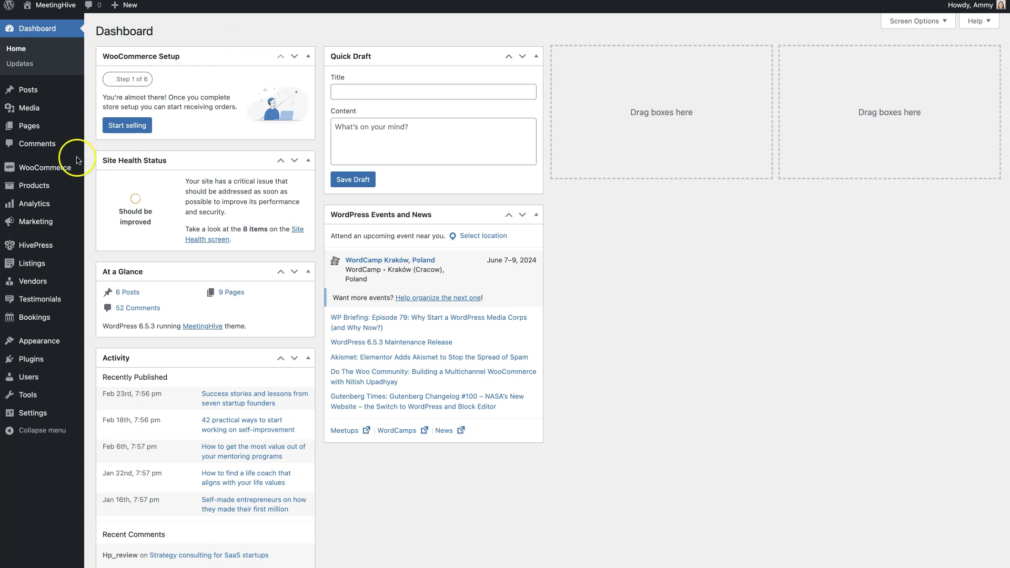
Create a virtual product titled 'Featured' with regular price 50 and publish it
{"action": "mouse_move", "coordinate": [72, 167]}
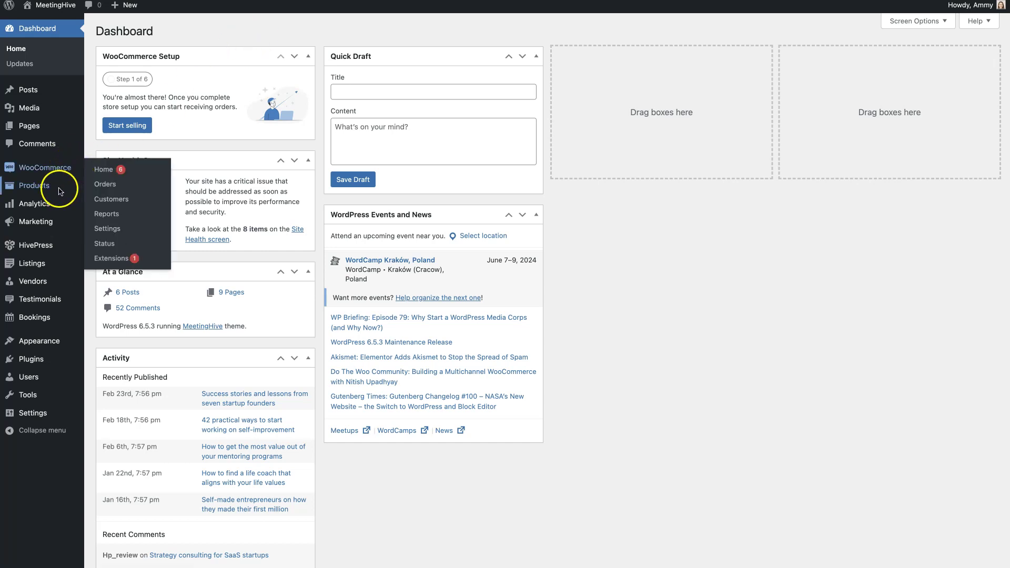
{"action": "mouse_move", "coordinate": [63, 188]}
{"action": "left_click", "coordinate": [107, 205]}
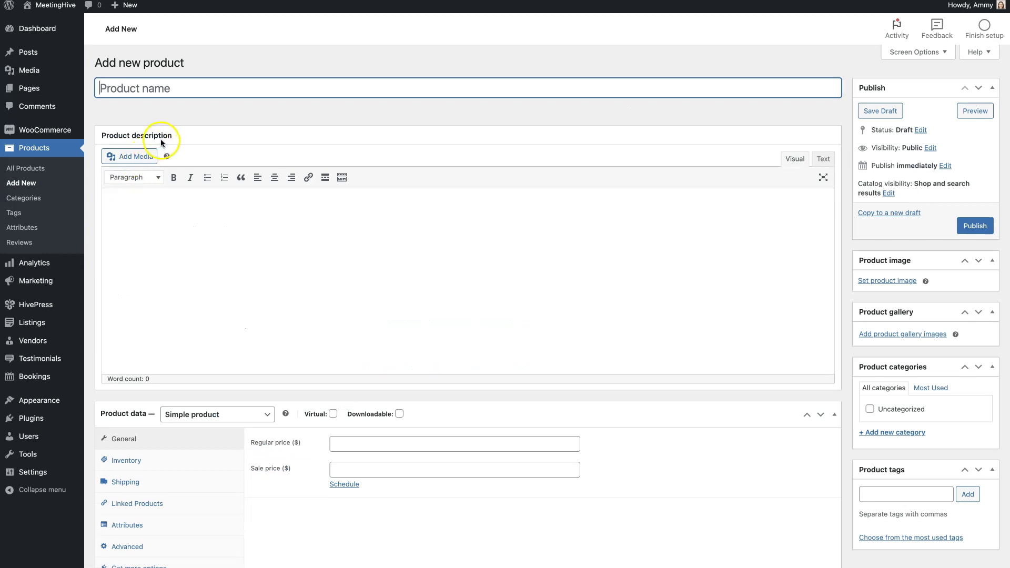
{"action": "left_click", "coordinate": [199, 88]}
{"action": "type", "text": "Fe"}
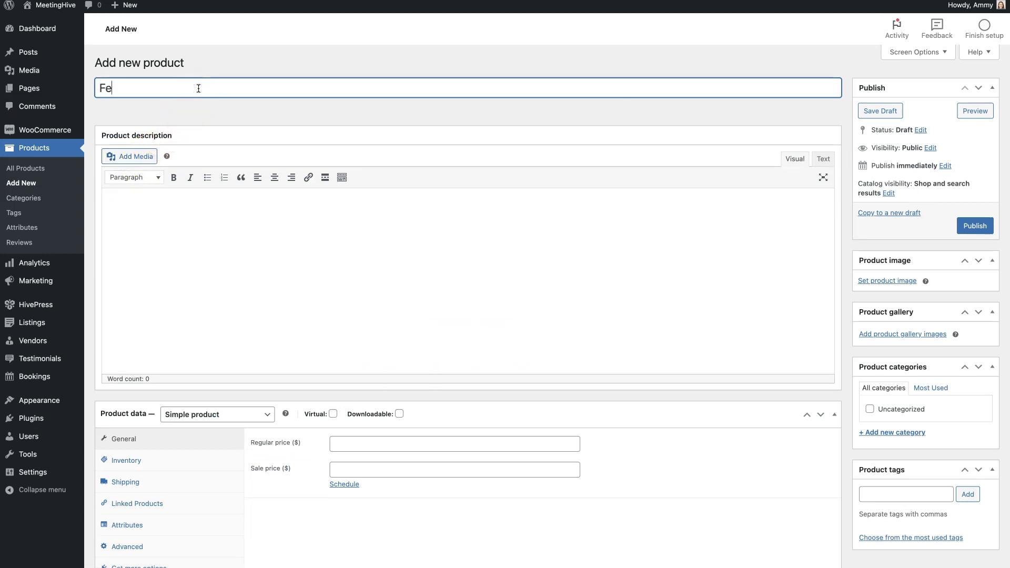
{"action": "type", "text": "atured"}
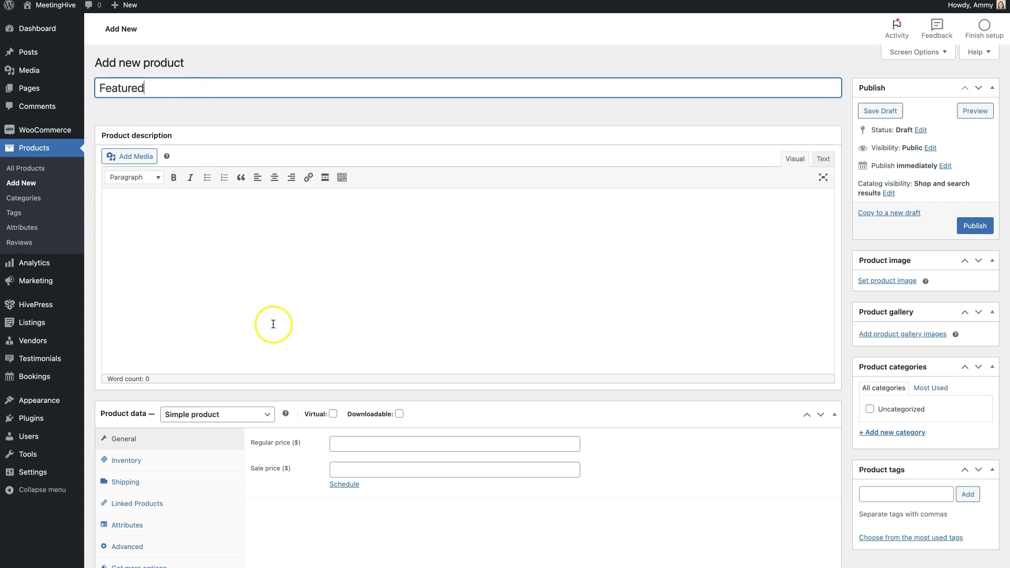
{"action": "left_click", "coordinate": [333, 414]}
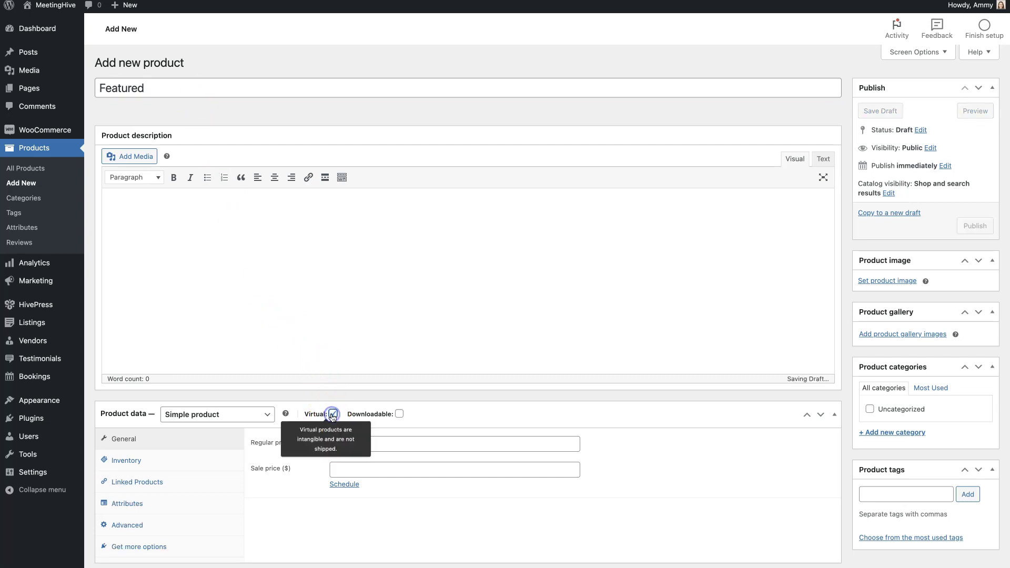
{"action": "left_click", "coordinate": [381, 442]}
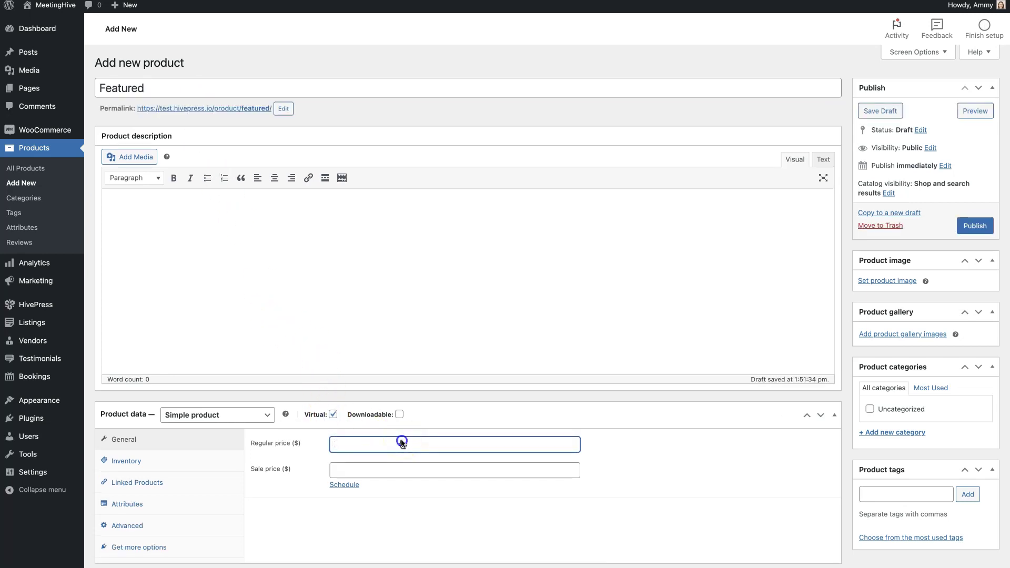
{"action": "type", "text": "50"}
{"action": "left_click", "coordinate": [459, 420]}
{"action": "left_click", "coordinate": [458, 423]}
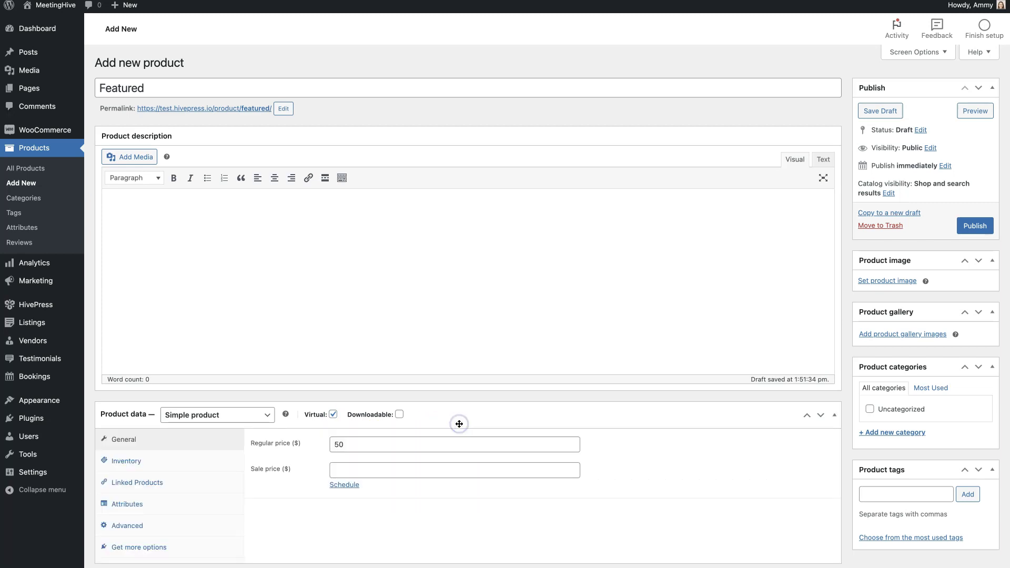
{"action": "left_click", "coordinate": [973, 226]}
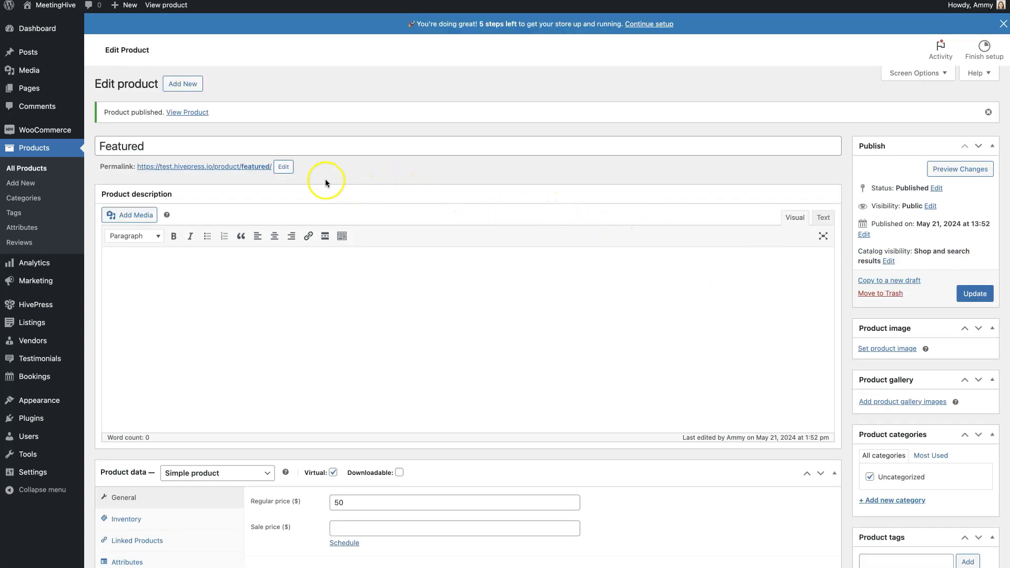
Add a virtual product titled 'Premium package' with regular price 99 and publish it
{"action": "left_click", "coordinate": [194, 89]}
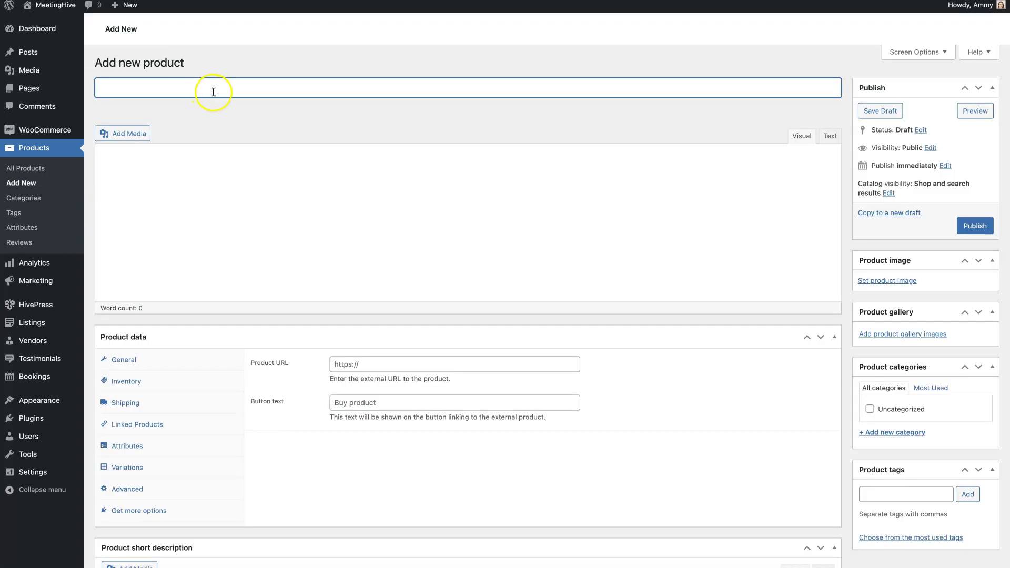
{"action": "left_click", "coordinate": [213, 92]}
{"action": "type", "text": "Premium pa"}
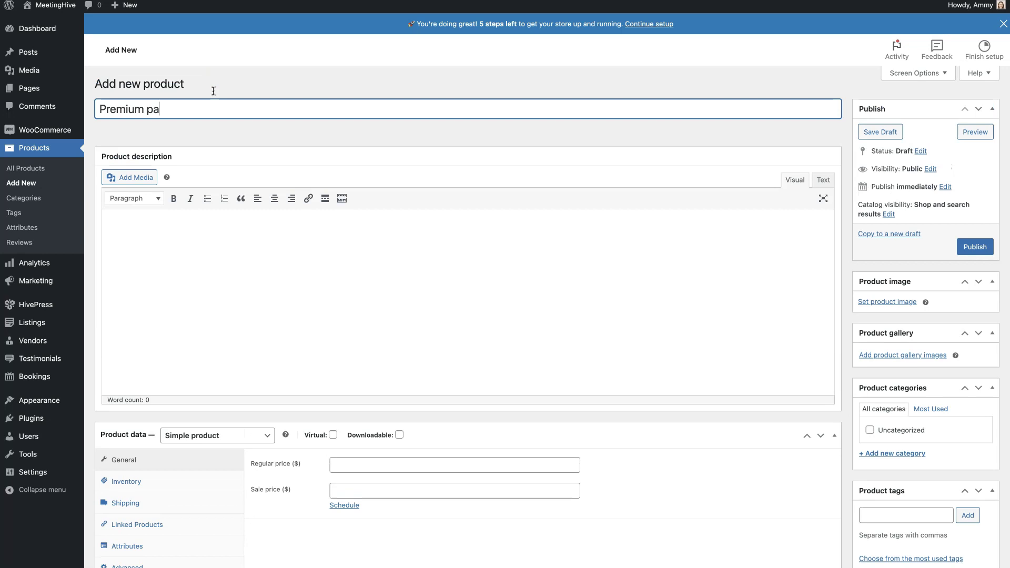
{"action": "type", "text": "ckage"}
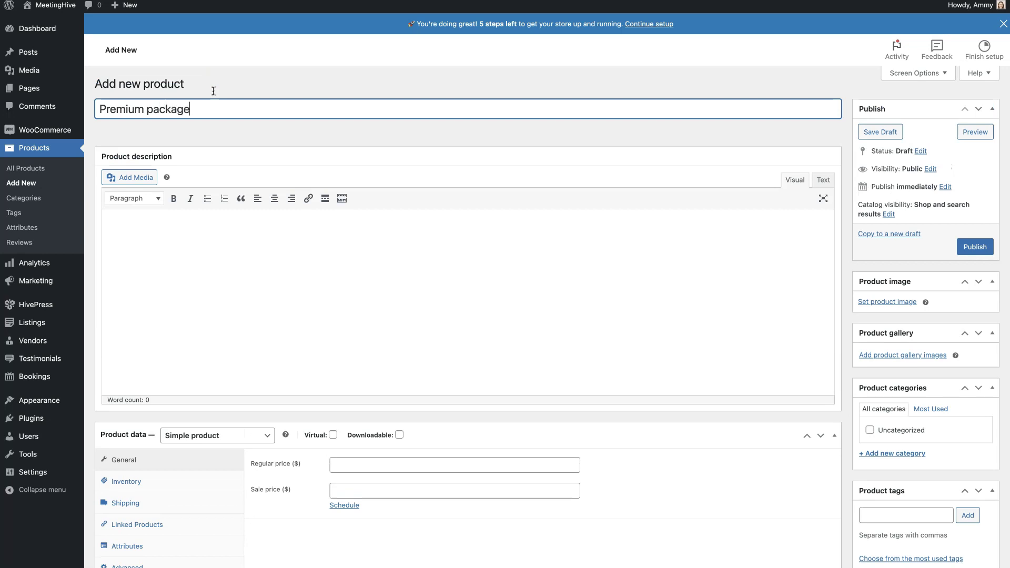
{"action": "left_click", "coordinate": [333, 435]}
{"action": "left_click", "coordinate": [386, 464]}
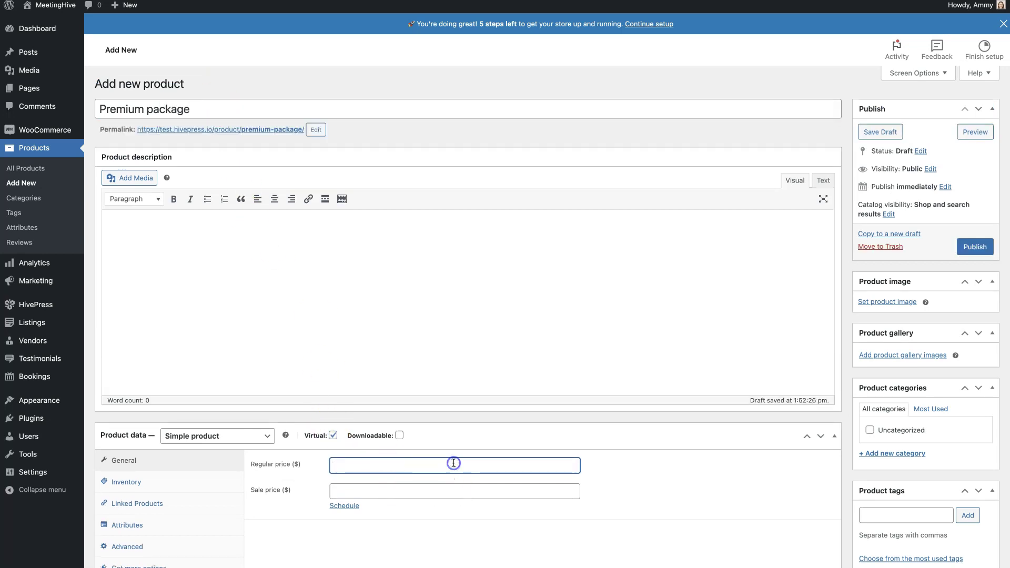
{"action": "type", "text": "99"}
{"action": "left_click", "coordinate": [968, 249]}
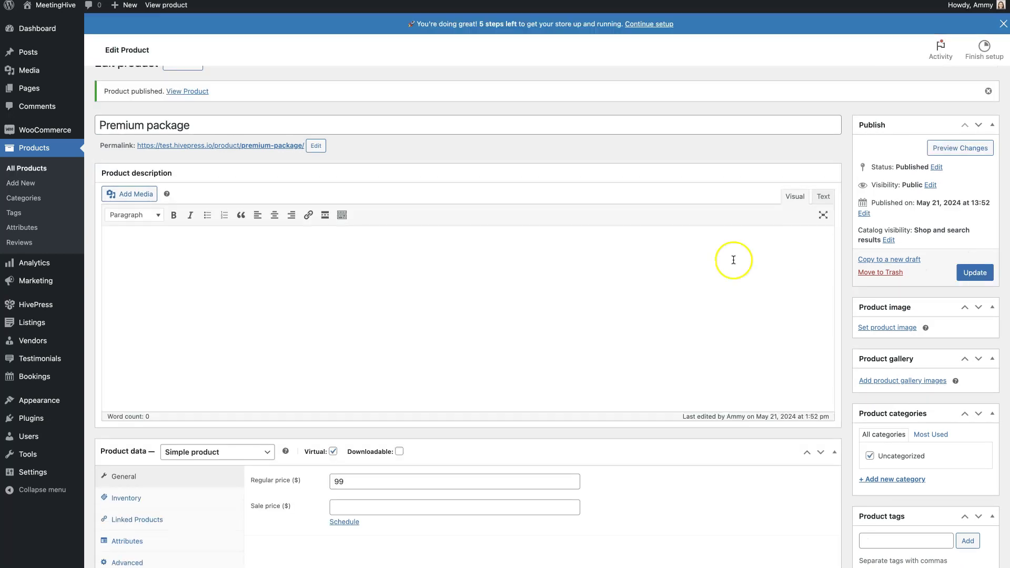
In HivePress listing settings, set Featuring product to Featured and period 10, then save
{"action": "mouse_move", "coordinate": [45, 303]}
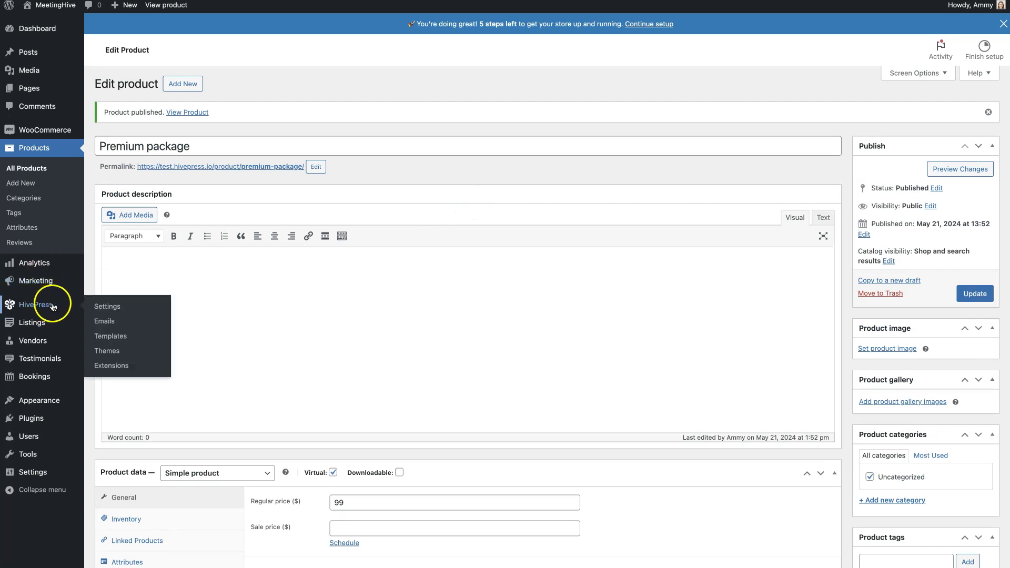
{"action": "left_click", "coordinate": [123, 301]}
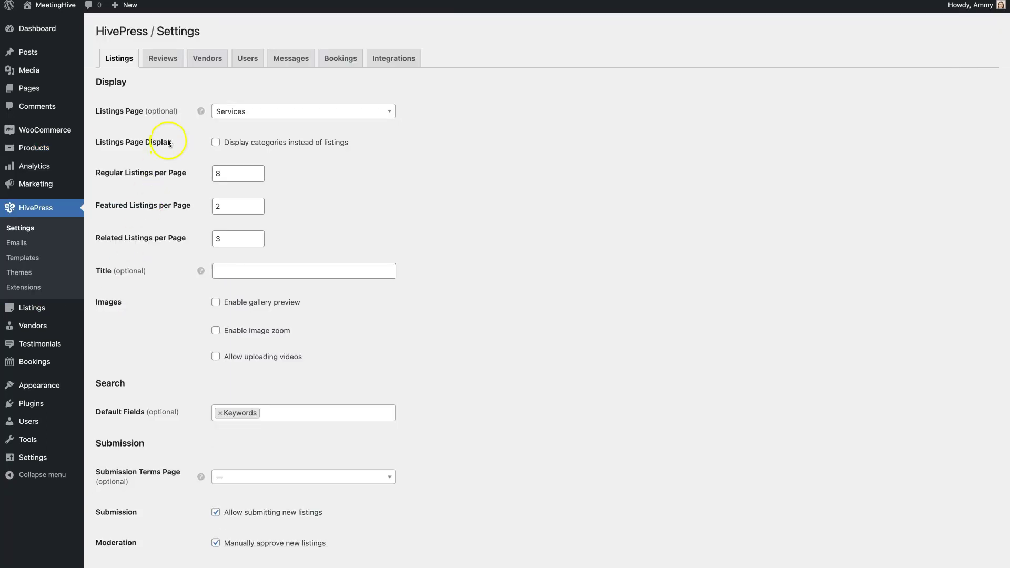
{"action": "mouse_move", "coordinate": [200, 271]}
{"action": "scroll", "coordinate": [200, 270], "scroll_direction": "down", "scroll_amount": 4}
{"action": "scroll", "coordinate": [199, 270], "scroll_direction": "down", "scroll_amount": 4}
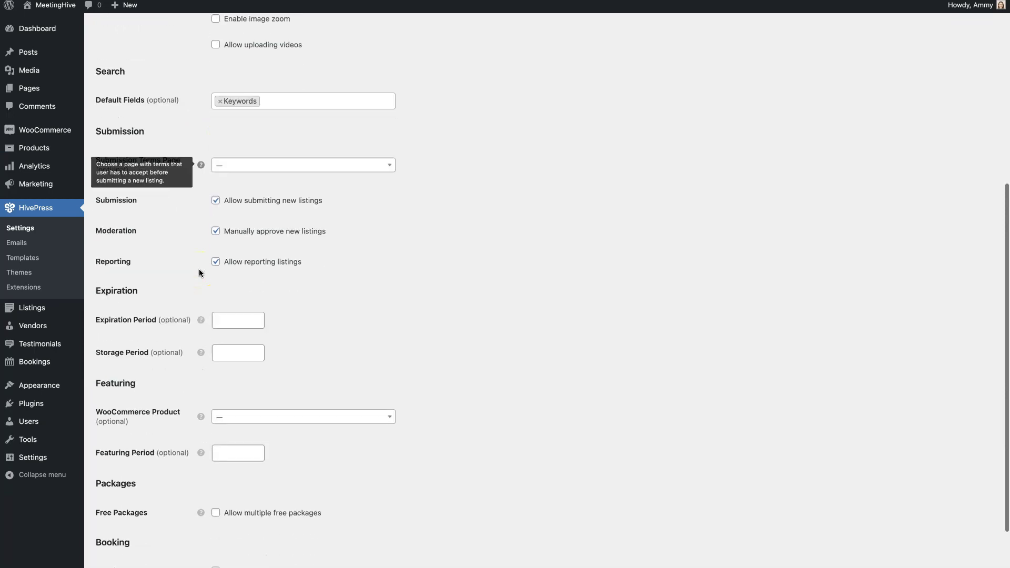
{"action": "left_click", "coordinate": [244, 334]}
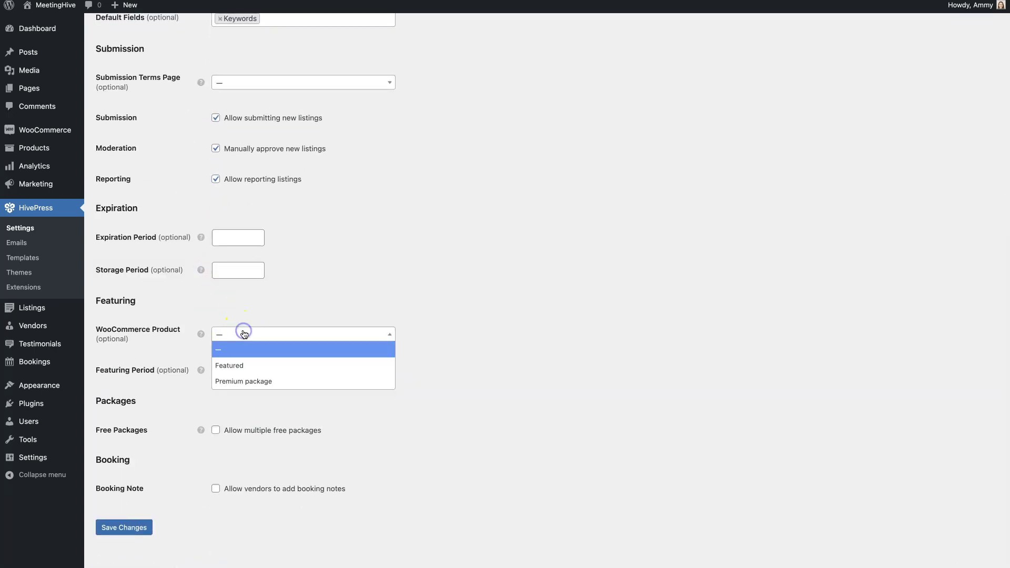
{"action": "left_click", "coordinate": [248, 367]}
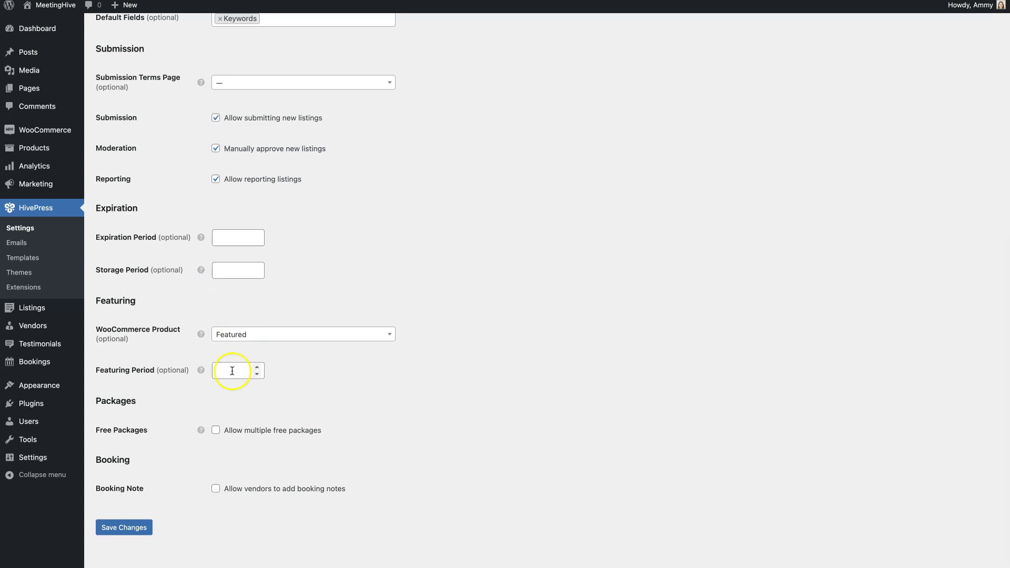
{"action": "left_click", "coordinate": [235, 370]}
{"action": "type", "text": "10"}
{"action": "left_click", "coordinate": [140, 531]}
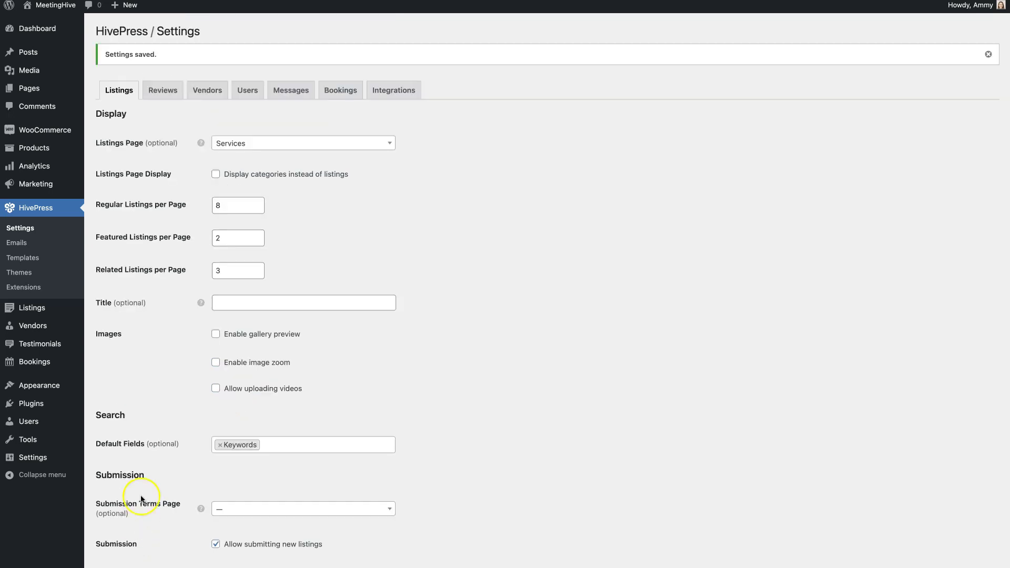
Open the MeetingHive front end and its admin account menu
{"action": "left_click", "coordinate": [59, 10]}
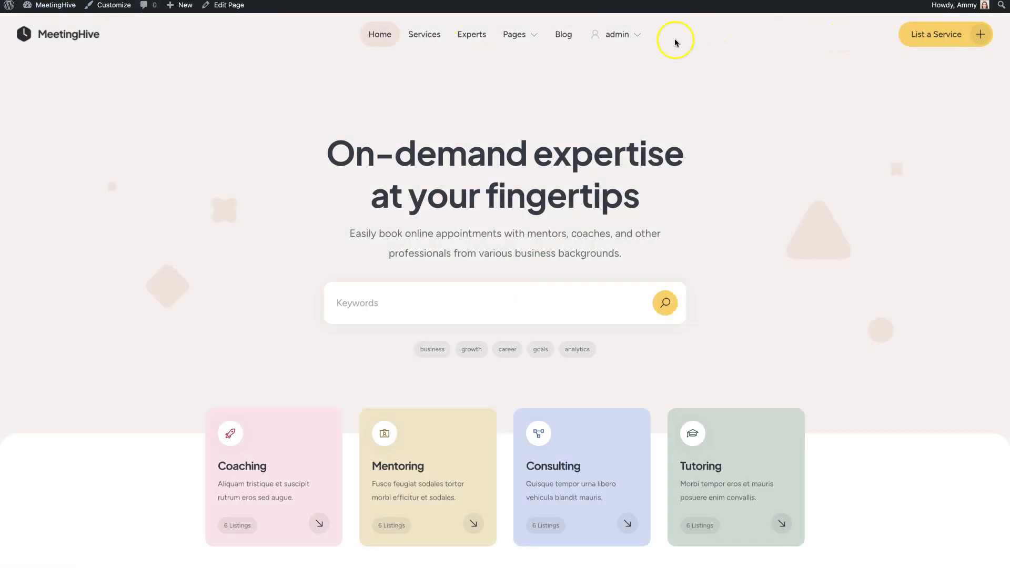
{"action": "left_click", "coordinate": [624, 35]}
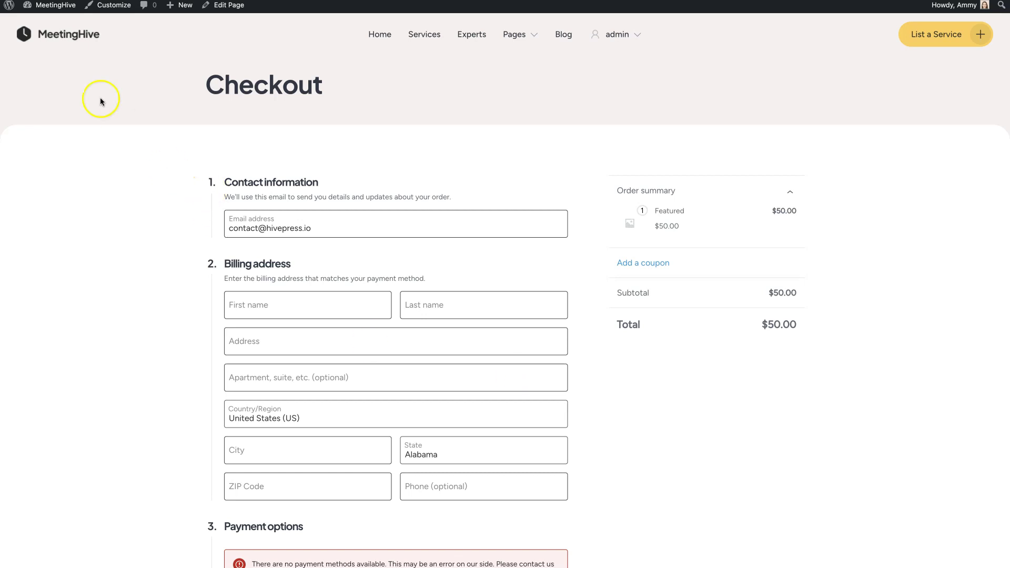
Create a package titled 'Free' with a pasted description and listing limit 1, and publish it
{"action": "left_click", "coordinate": [67, 19]}
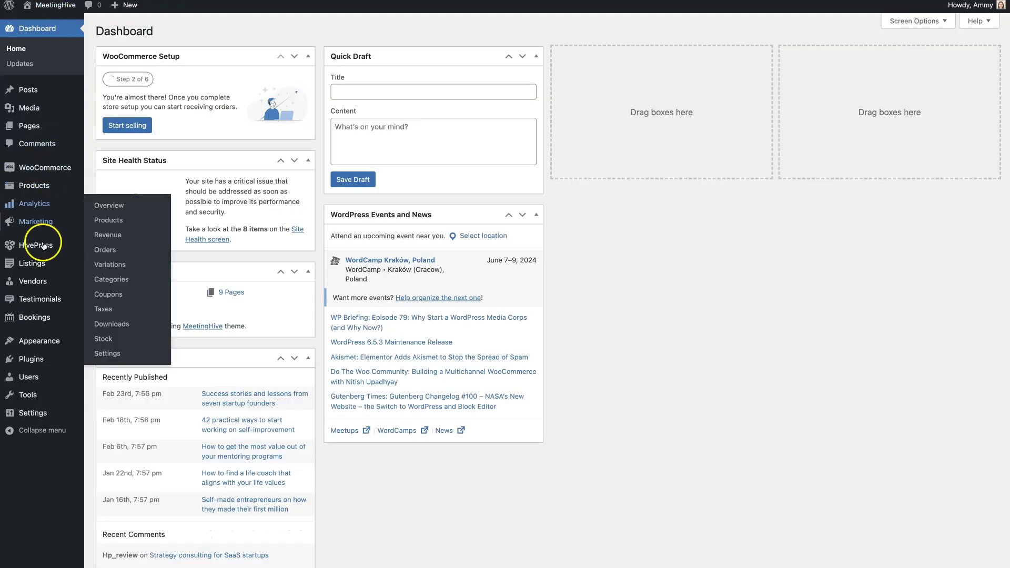
{"action": "mouse_move", "coordinate": [39, 260]}
{"action": "left_click", "coordinate": [112, 322]}
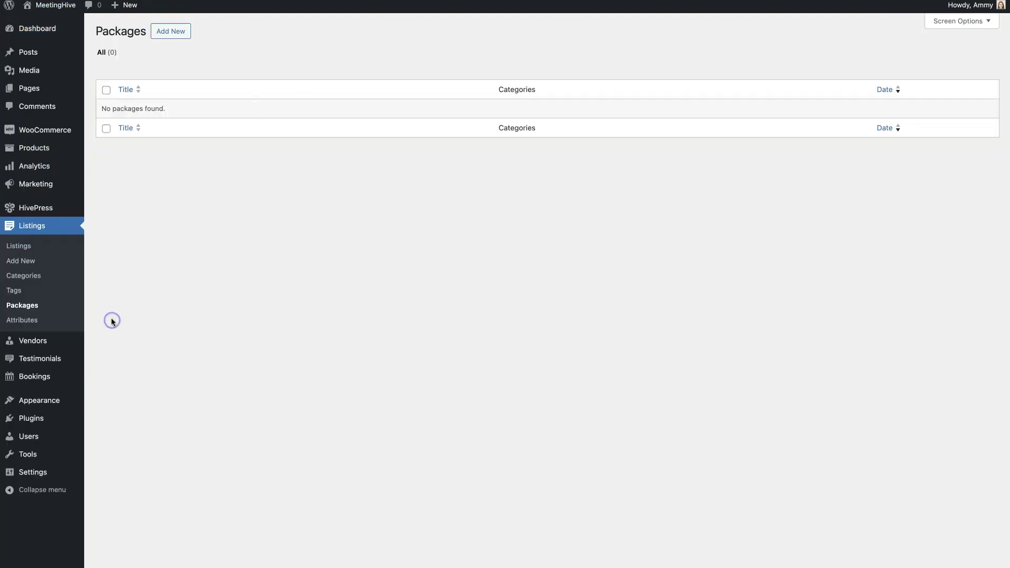
{"action": "left_click", "coordinate": [175, 31]}
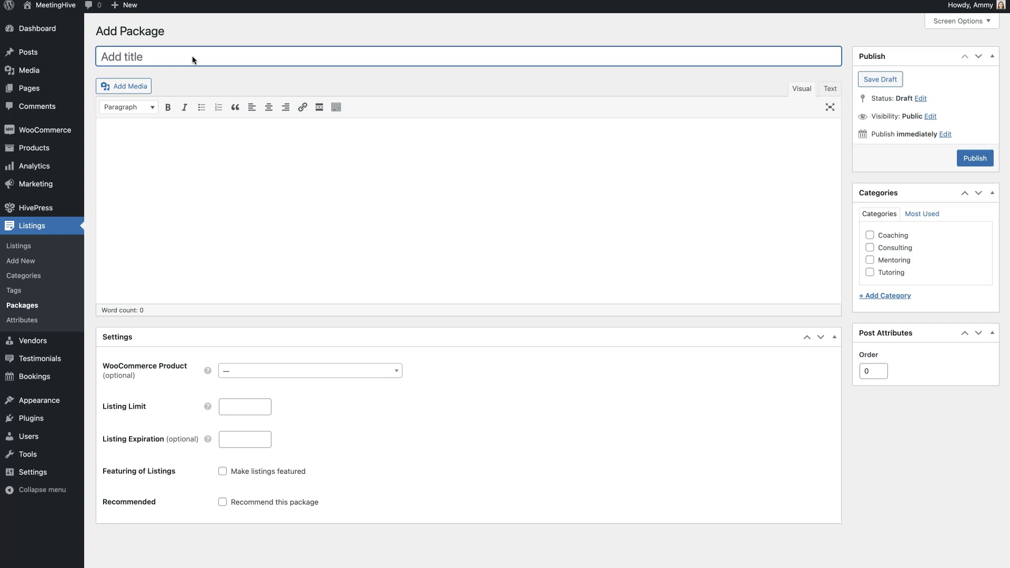
{"action": "left_click", "coordinate": [192, 58]}
{"action": "type", "text": "Free"}
{"action": "left_click", "coordinate": [188, 141]}
{"action": "type", "text": "Aliquam erat volutpat. Curabitur iaculis, dui facilisis tristique ornare, velit metus vulputate ipsum, vitae finibus velit augue et libero. Maecenas commodo nunc et nunc vestibulum iaculis. Pellentesque ultricies consequat lorem in ornare."}
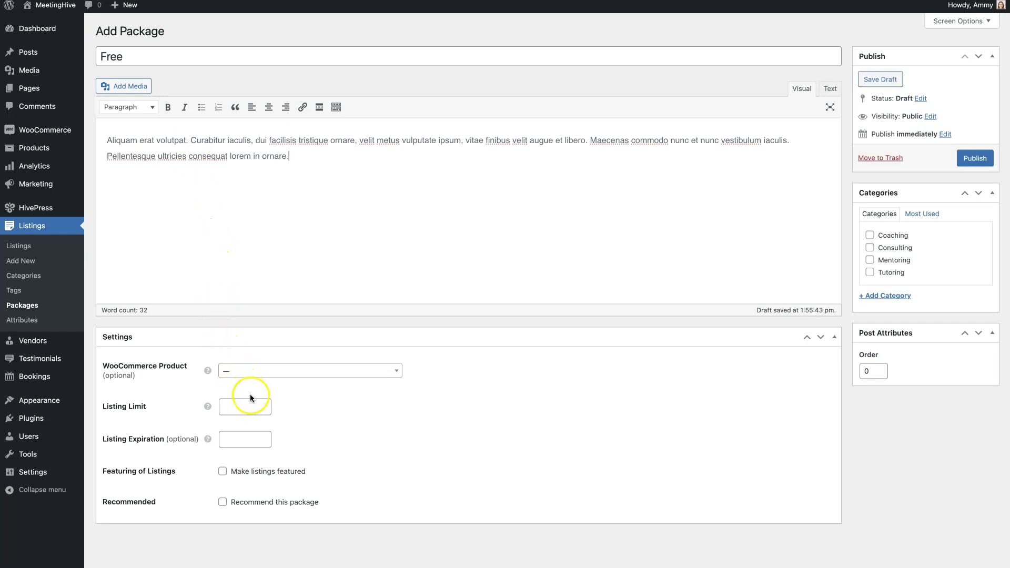
{"action": "left_click", "coordinate": [264, 404]}
{"action": "left_click", "coordinate": [975, 158]}
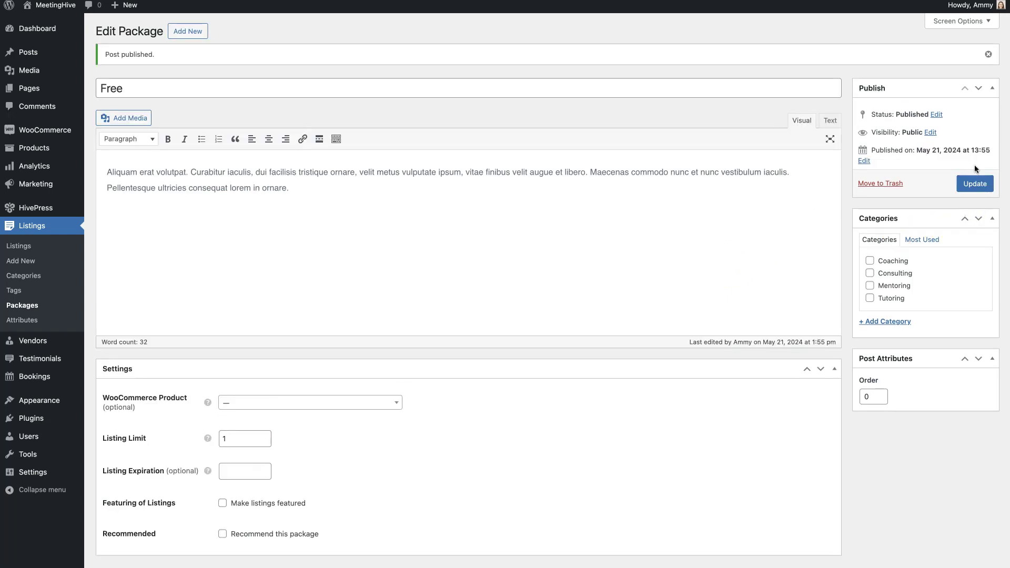
Add a 'Premium' package with pasted description, listing limit 10, linked to Premium package product
{"action": "left_click", "coordinate": [187, 31]}
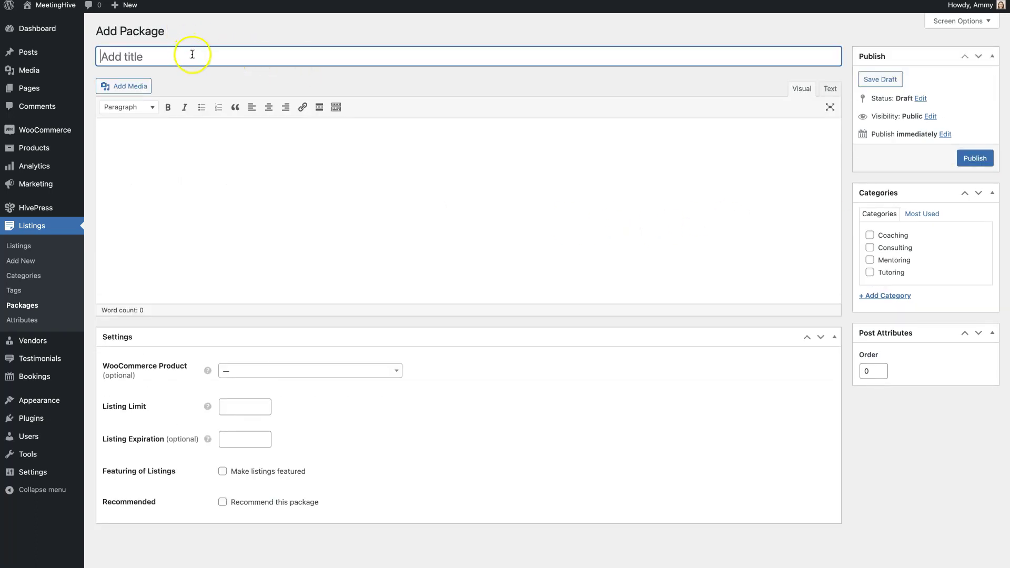
{"action": "left_click", "coordinate": [192, 55]}
{"action": "type", "text": "Premium"}
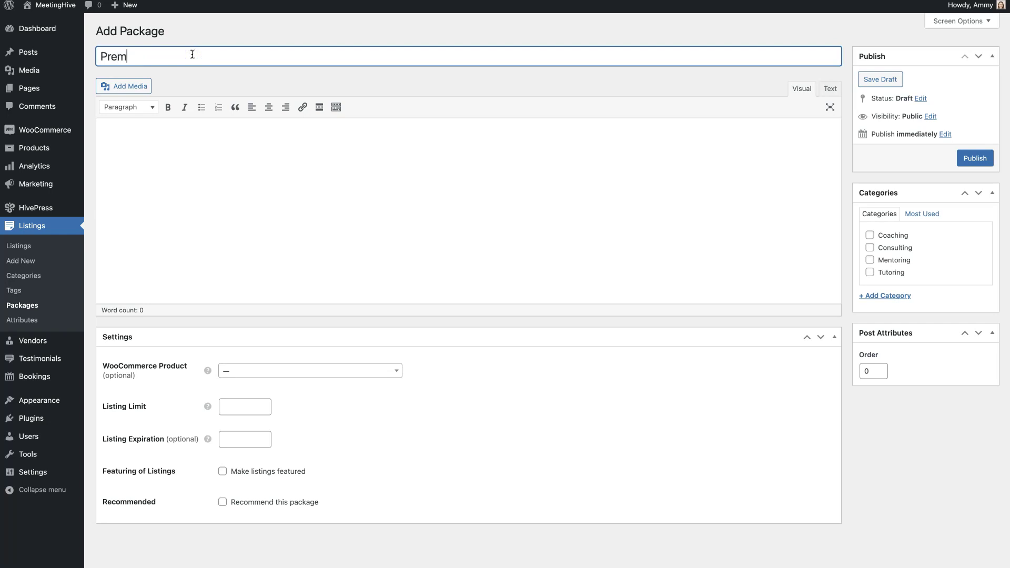
{"action": "left_click", "coordinate": [189, 162]}
{"action": "type", "text": "Aliquam erat volutpat. Curabitur iaculis, dui facilisis tristique ornare, velit metus vulputate ipsum, vitae finibus velit augue et libero. Maecenas commodo nunc et nunc vestibulum iaculis. Pellentesque ultricies consequat lorem in ornare."}
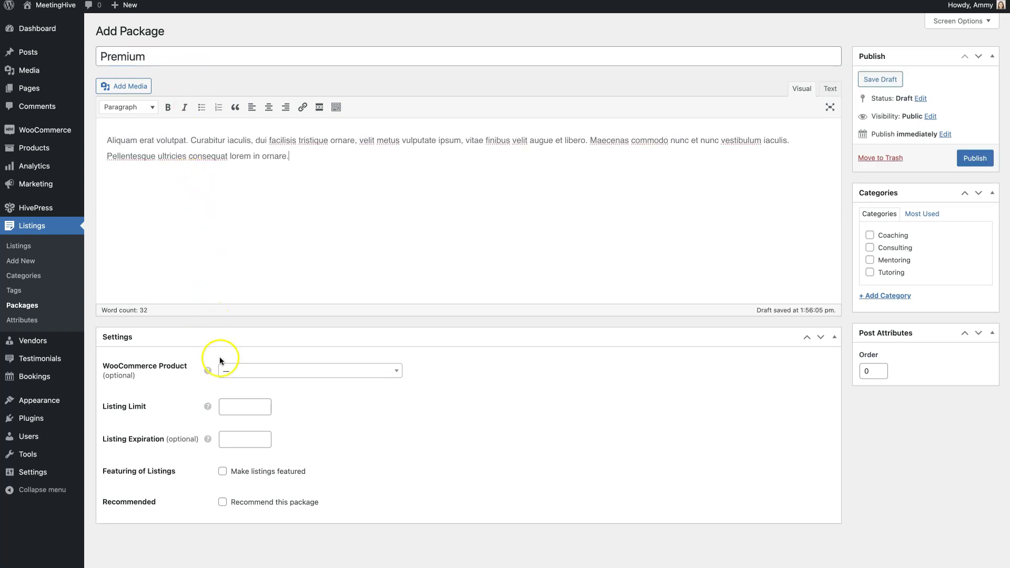
{"action": "left_click", "coordinate": [238, 407]}
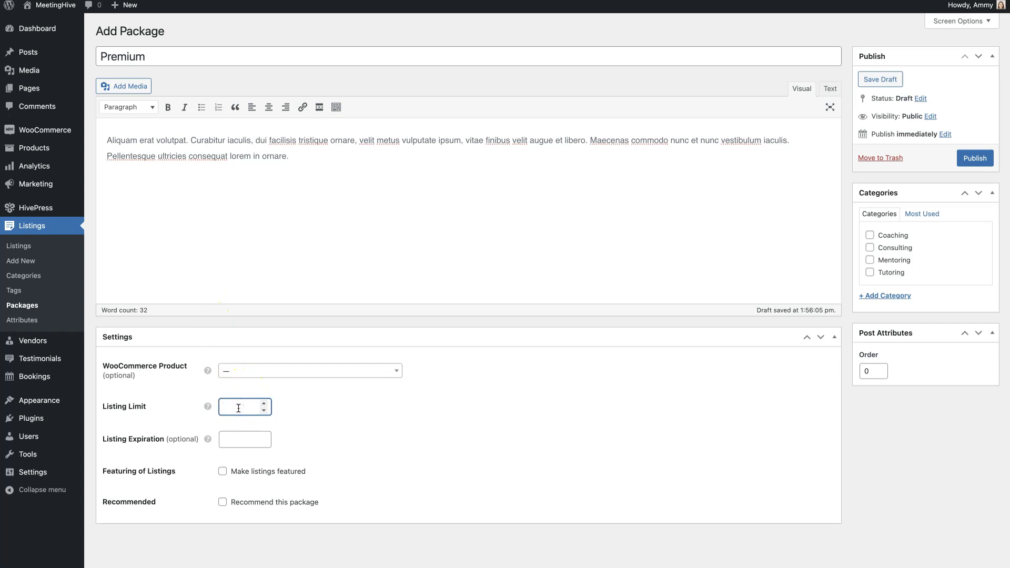
{"action": "type", "text": "10"}
{"action": "left_click", "coordinate": [313, 373]}
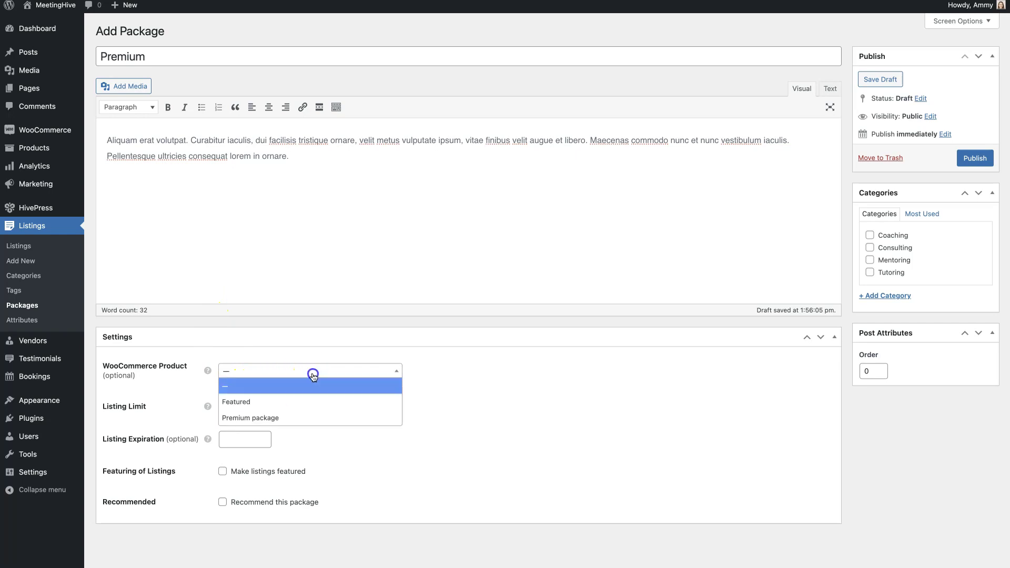
{"action": "left_click", "coordinate": [284, 417]}
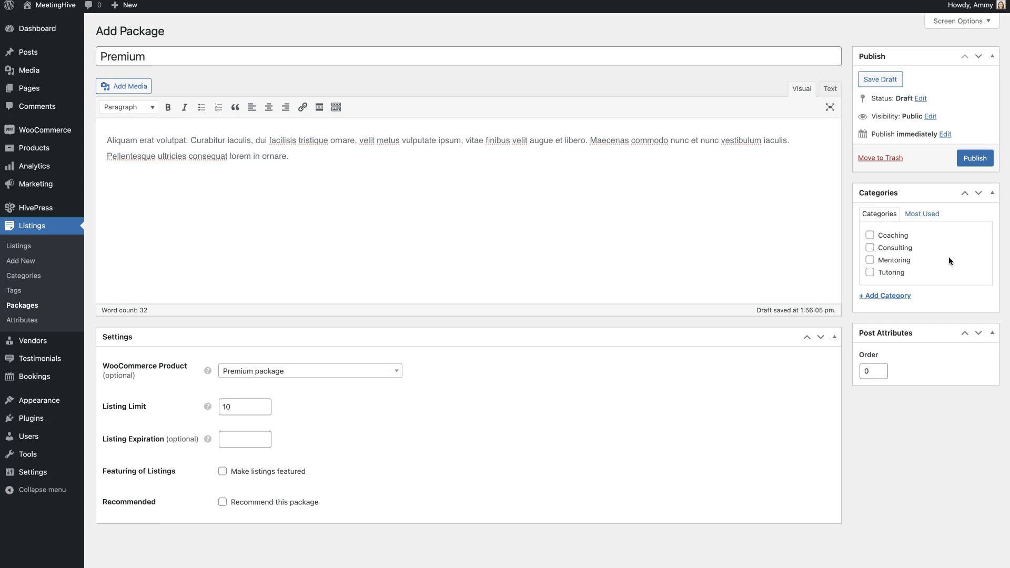
{"action": "left_click", "coordinate": [984, 163]}
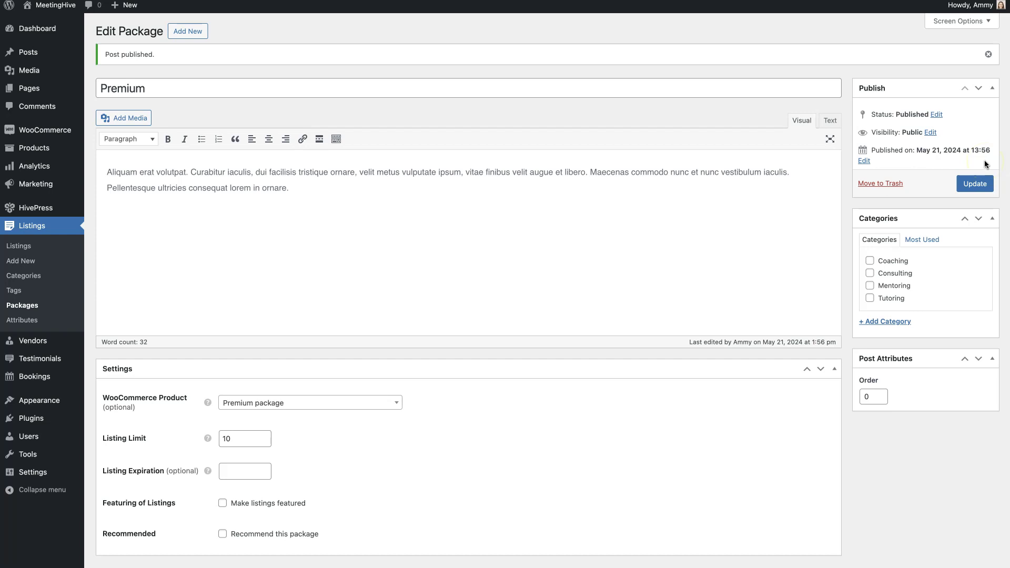
Start a new service listing in Coaching, titled 'test', with hourly rate 100
{"action": "left_click", "coordinate": [69, 13]}
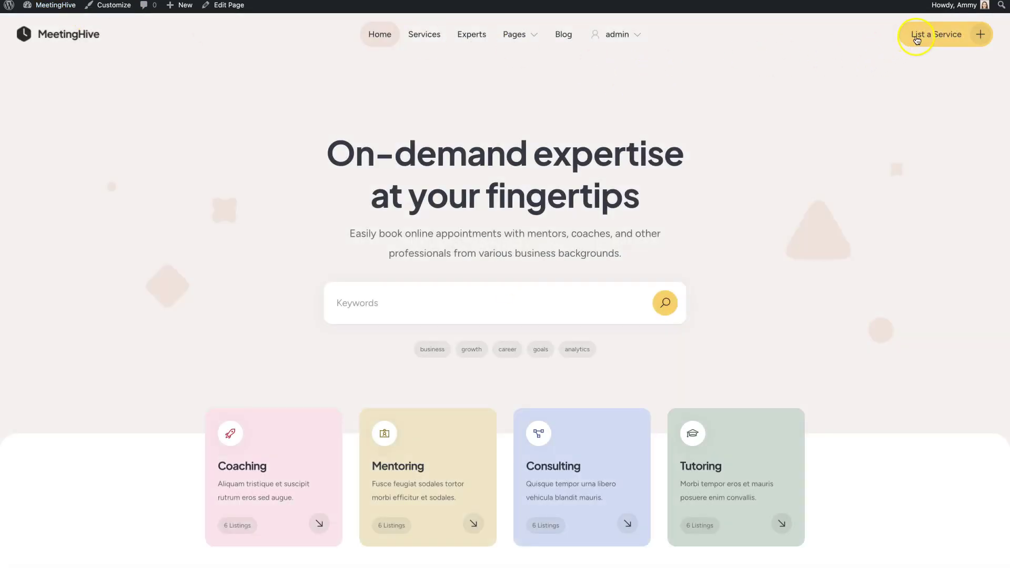
{"action": "left_click", "coordinate": [914, 38]}
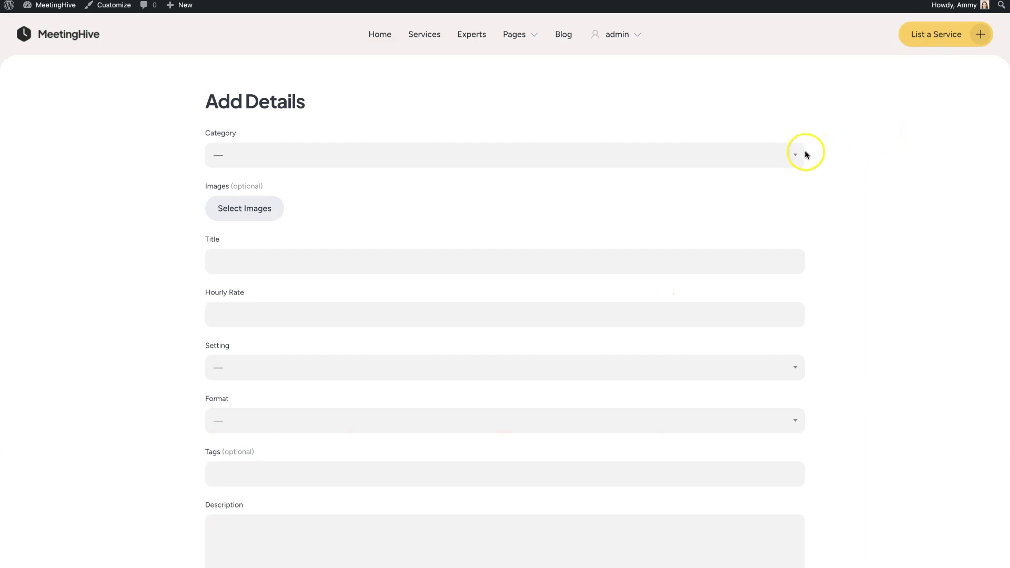
{"action": "left_click", "coordinate": [793, 154]}
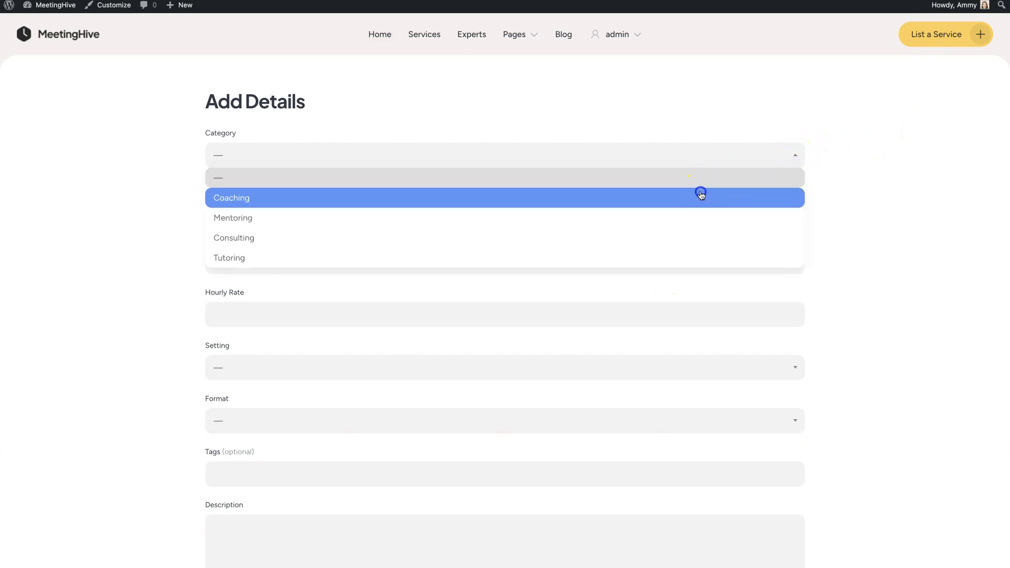
{"action": "left_click", "coordinate": [700, 194]}
{"action": "left_click", "coordinate": [690, 199]}
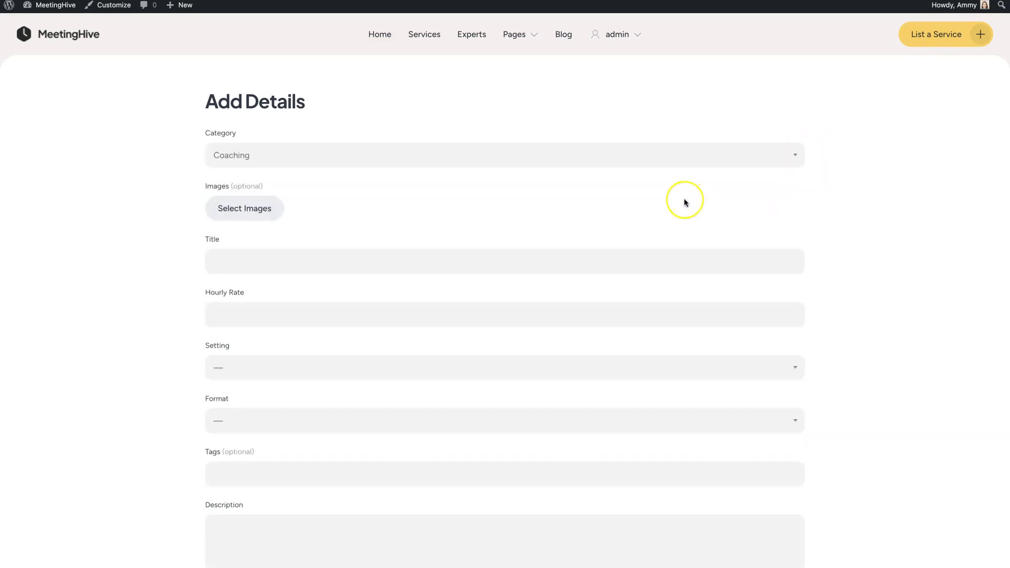
{"action": "left_click", "coordinate": [651, 261]}
{"action": "type", "text": "test"}
{"action": "left_click", "coordinate": [554, 309]}
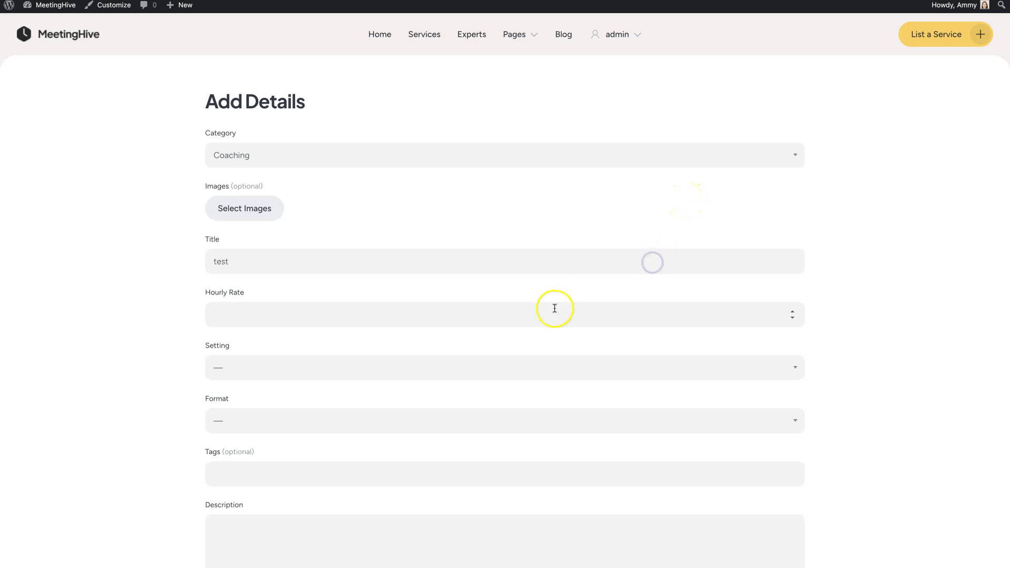
{"action": "type", "text": "100"}
Set the listing to Online, One-on-One format, with description 'test'
{"action": "left_click", "coordinate": [443, 367]}
{"action": "left_click", "coordinate": [366, 411]}
{"action": "left_click", "coordinate": [337, 420]}
{"action": "left_click", "coordinate": [293, 460]}
{"action": "scroll", "coordinate": [295, 460], "scroll_direction": "down", "scroll_amount": 3}
{"action": "left_click", "coordinate": [307, 460]}
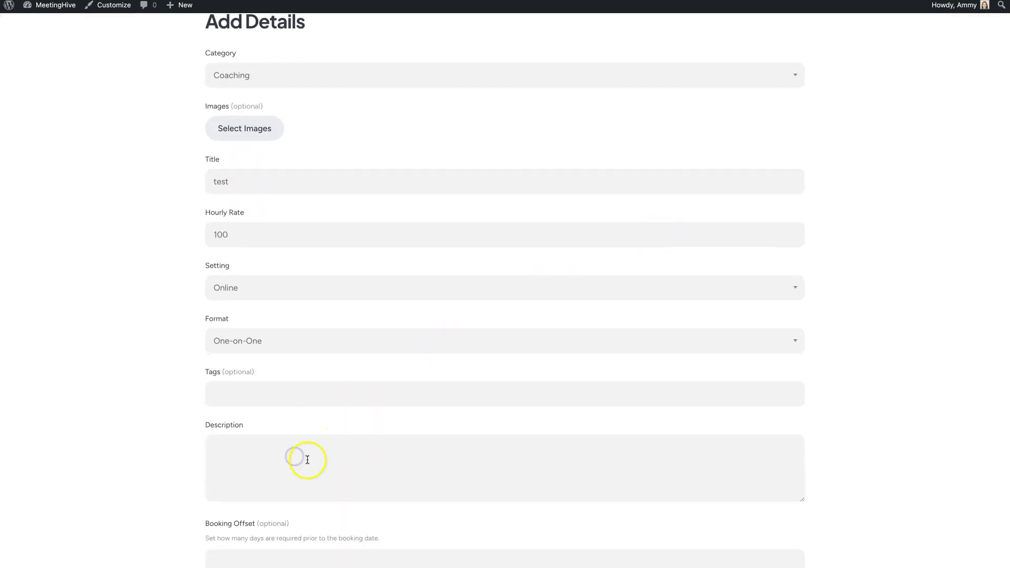
{"action": "type", "text": "test"}
{"action": "scroll", "coordinate": [307, 460], "scroll_direction": "down", "scroll_amount": 10}
Set booking hours 11:00 pm to 3:00 pm, 50-minute slots, and submit the listing
{"action": "left_click", "coordinate": [379, 239]}
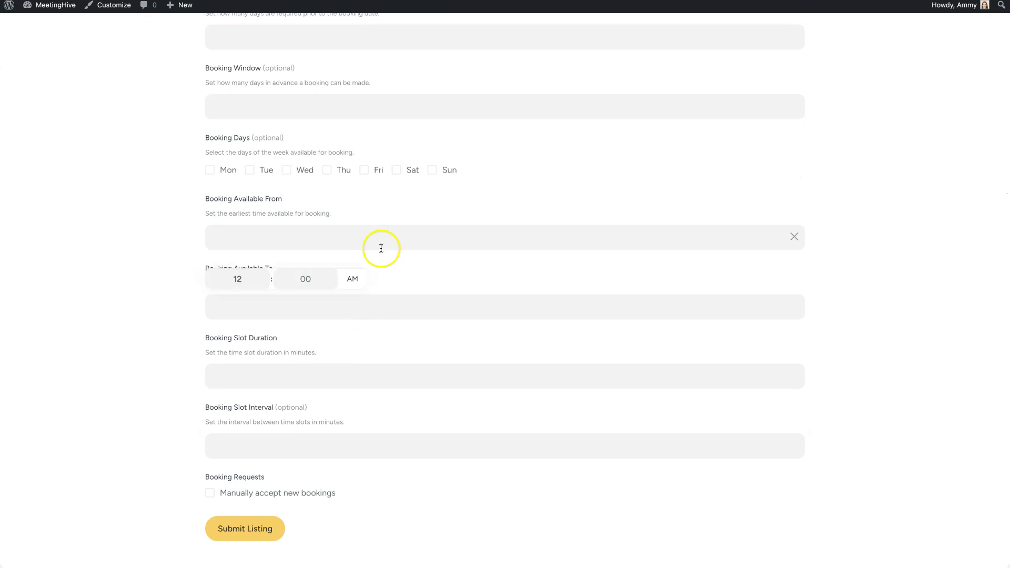
{"action": "left_click", "coordinate": [372, 239]}
{"action": "left_click", "coordinate": [267, 283]}
{"action": "left_click", "coordinate": [320, 300]}
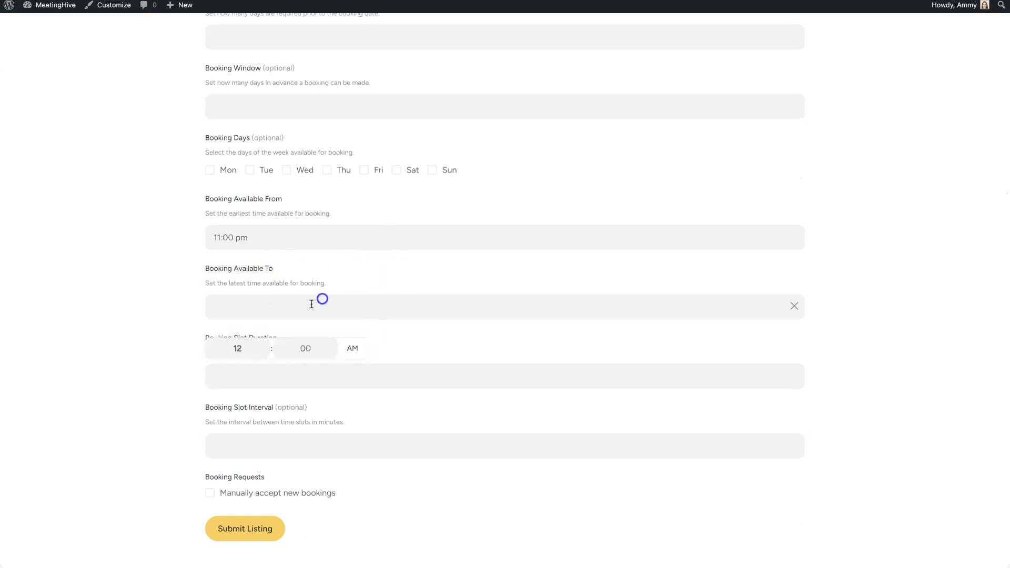
{"action": "left_click", "coordinate": [266, 345]}
{"action": "left_click", "coordinate": [266, 345]}
{"action": "left_click", "coordinate": [266, 344]}
{"action": "left_click", "coordinate": [352, 348]}
{"action": "left_click", "coordinate": [390, 335]}
{"action": "scroll", "coordinate": [342, 316], "scroll_direction": "down", "scroll_amount": 2}
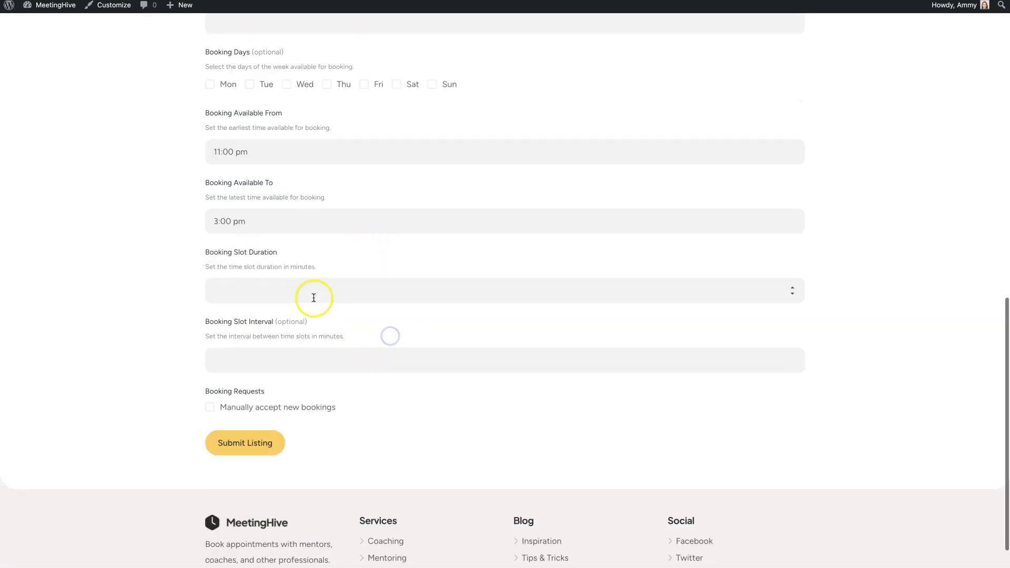
{"action": "left_click", "coordinate": [313, 298]}
{"action": "type", "text": "50"}
{"action": "left_click", "coordinate": [248, 444]}
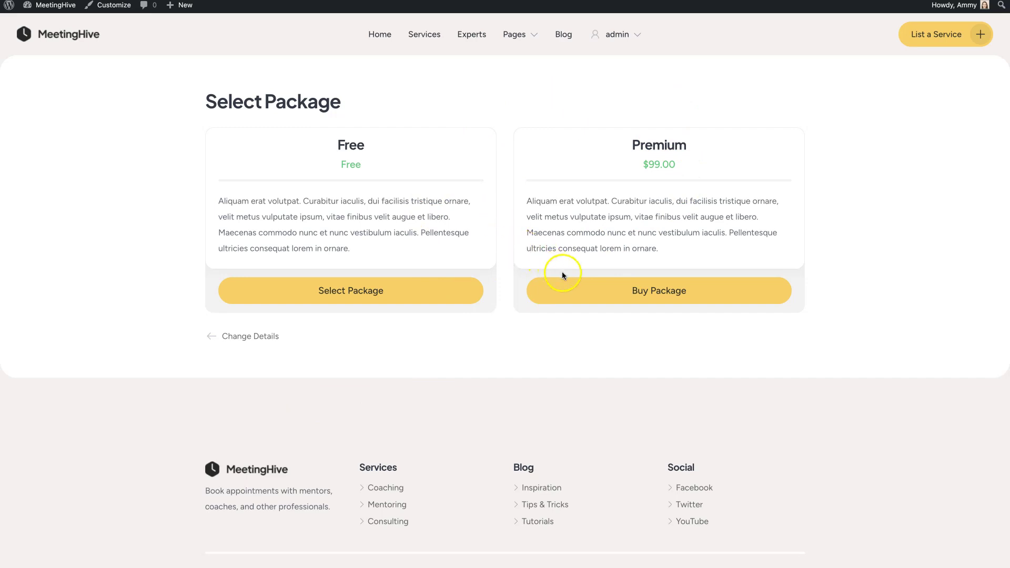
Buy the $99.00 Premium package for the new listing to reach checkout
{"action": "left_click", "coordinate": [591, 291]}
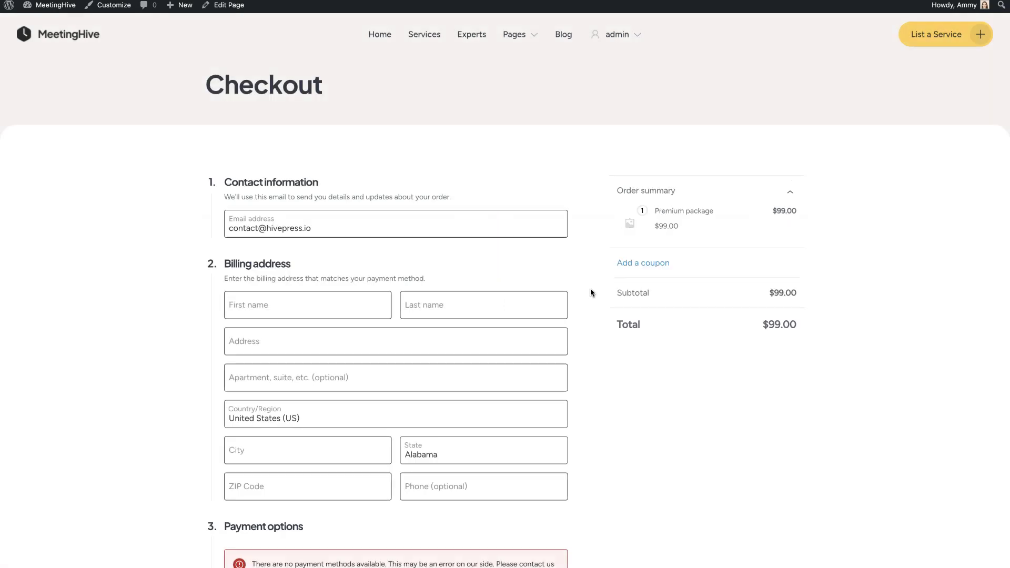